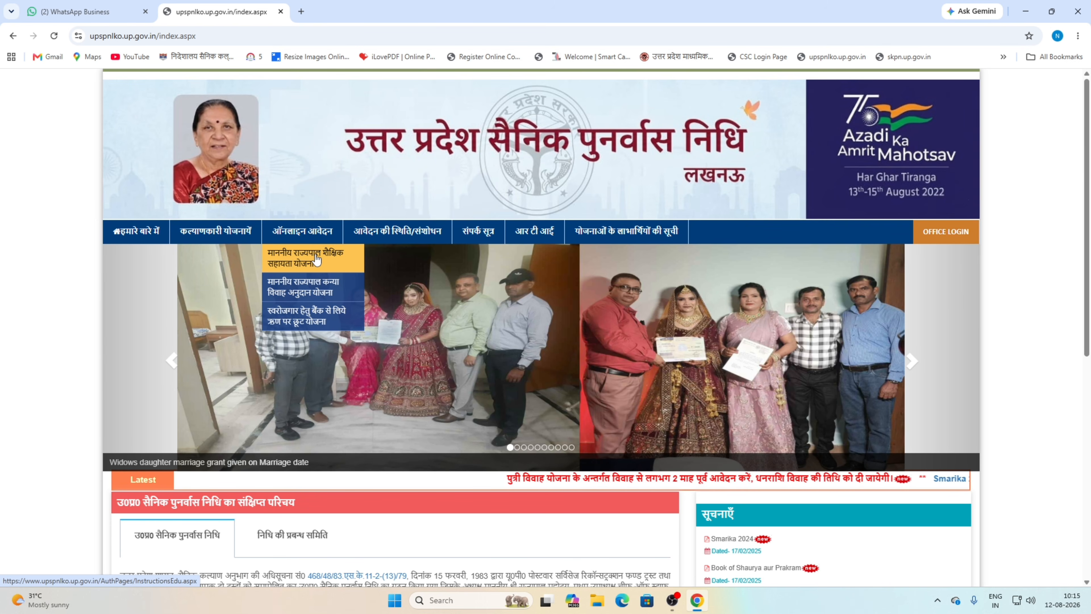
- Open माननीय राज्यपाल शैक्षिक सहायता योजना under ऑनलाइन आवेदन, agree to its guidelines and continue
scroll(317, 258, down, 6)
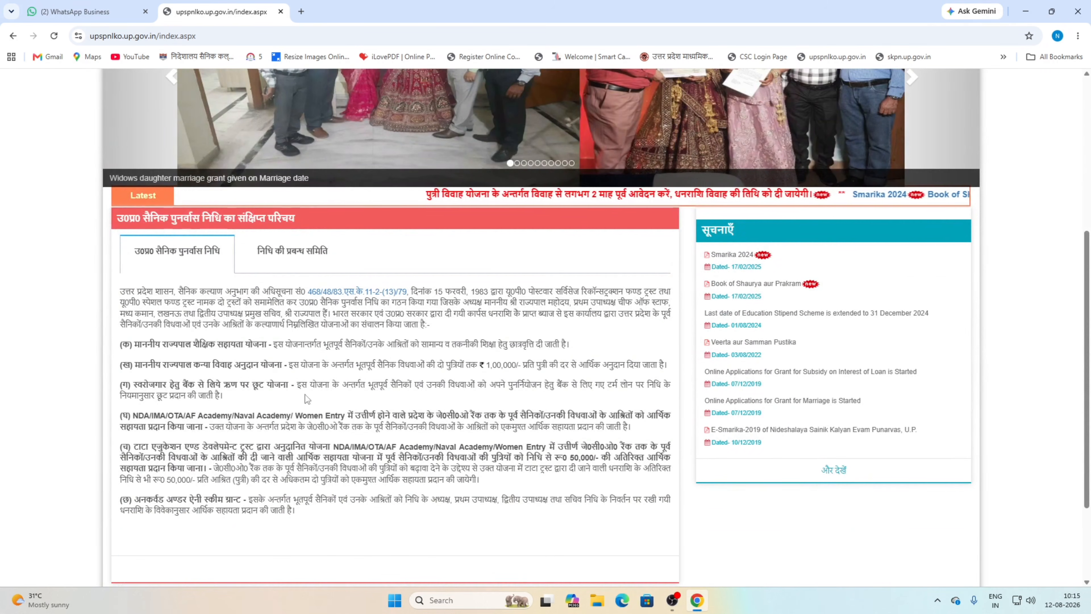
drag(367, 288, 384, 515)
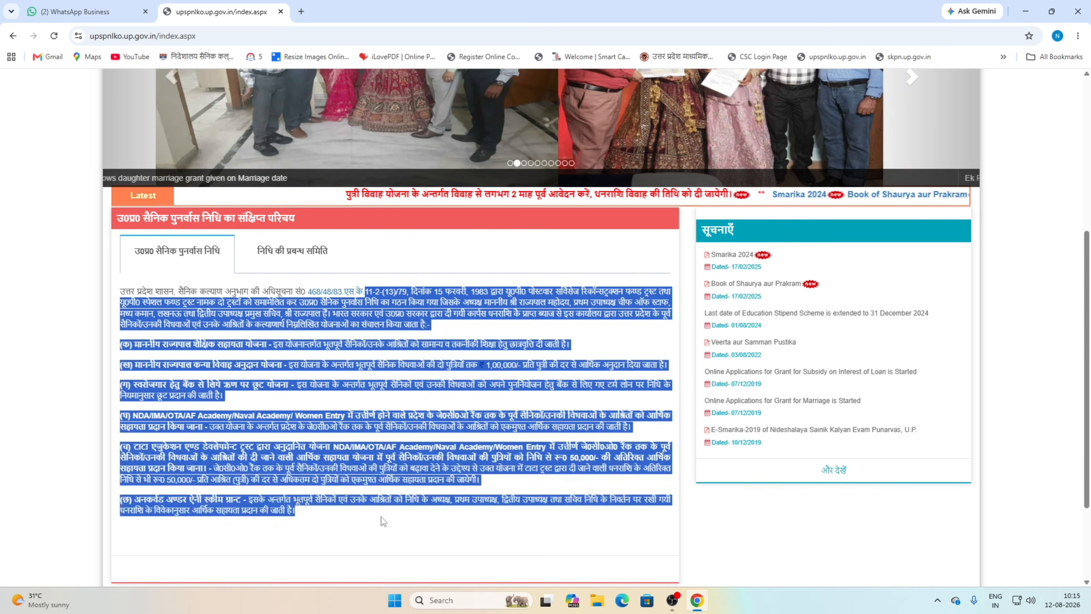
click(384, 515)
scroll(373, 247, up, 6)
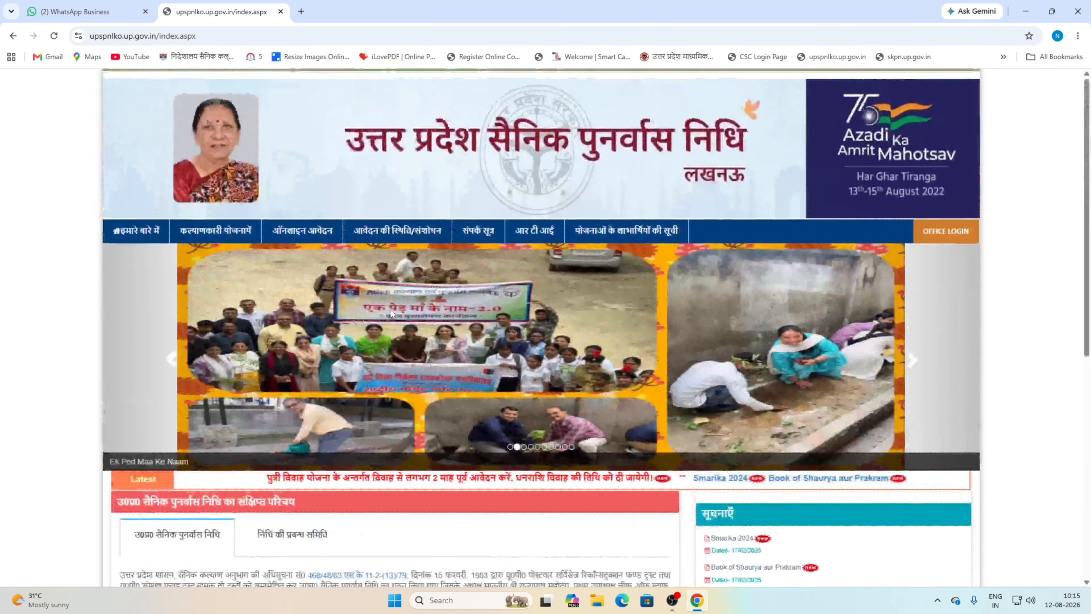
mouse_move(317, 234)
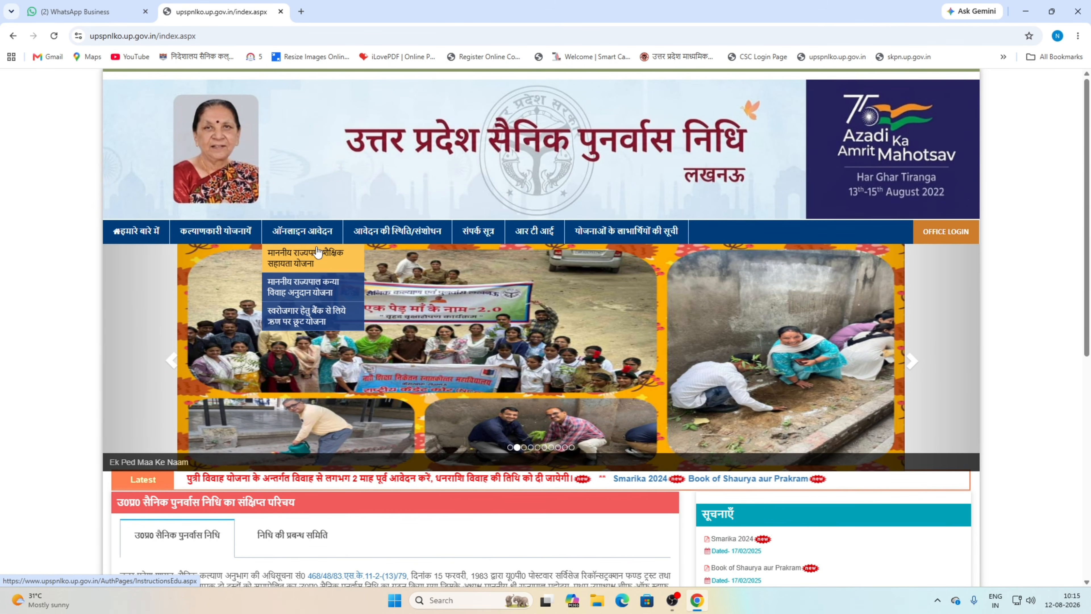
click(315, 251)
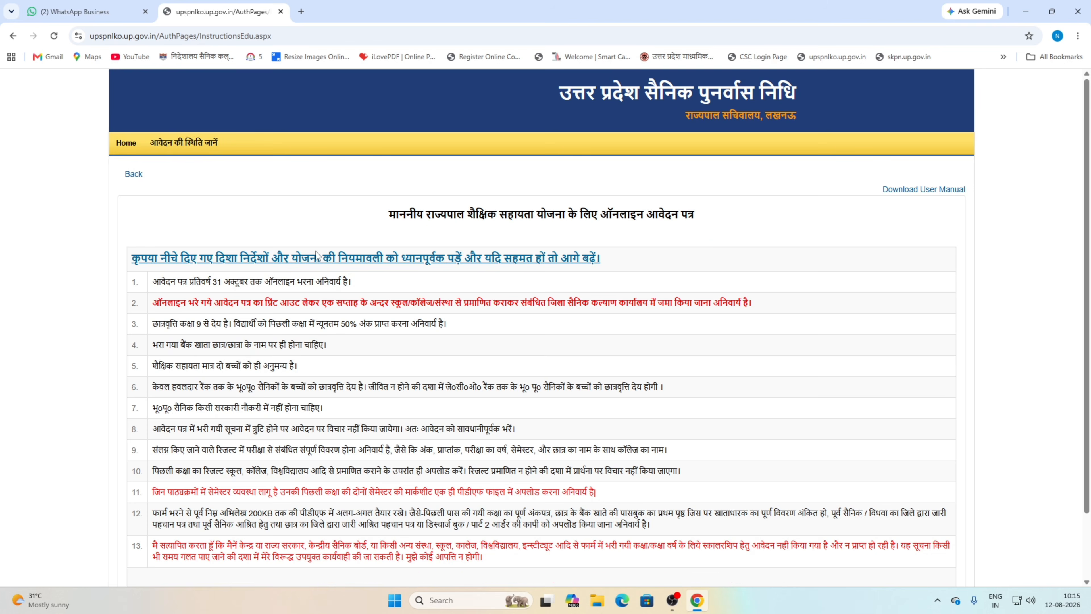
scroll(316, 253, down, 3)
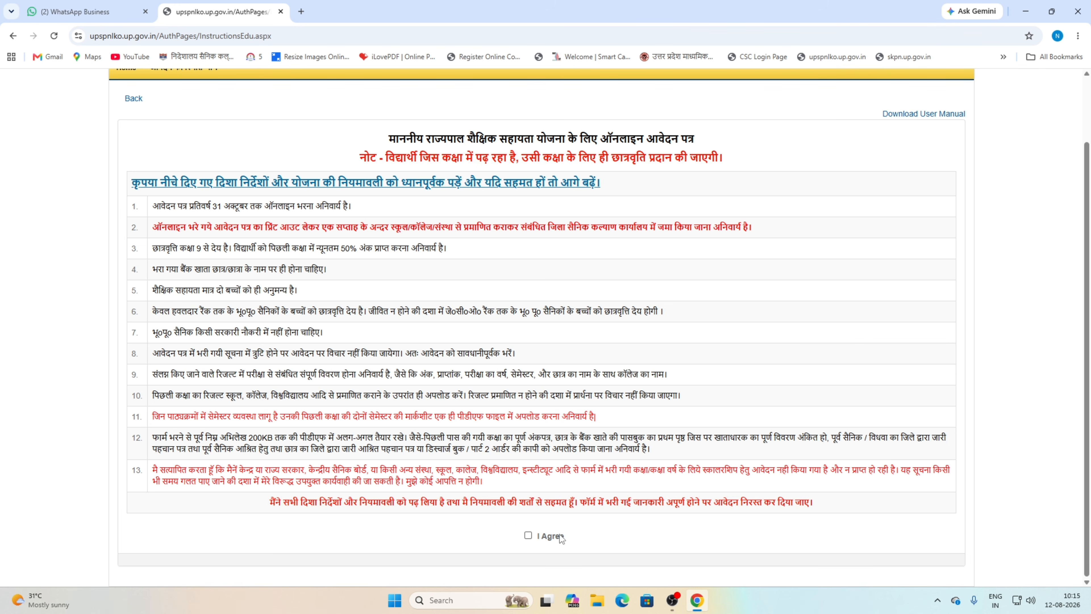
click(528, 536)
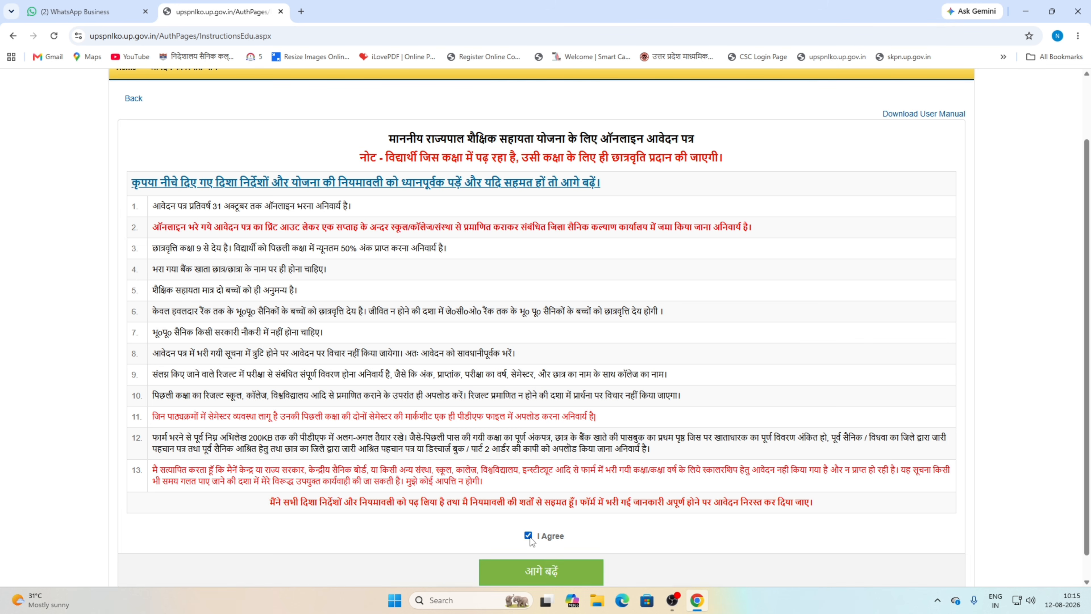
click(556, 580)
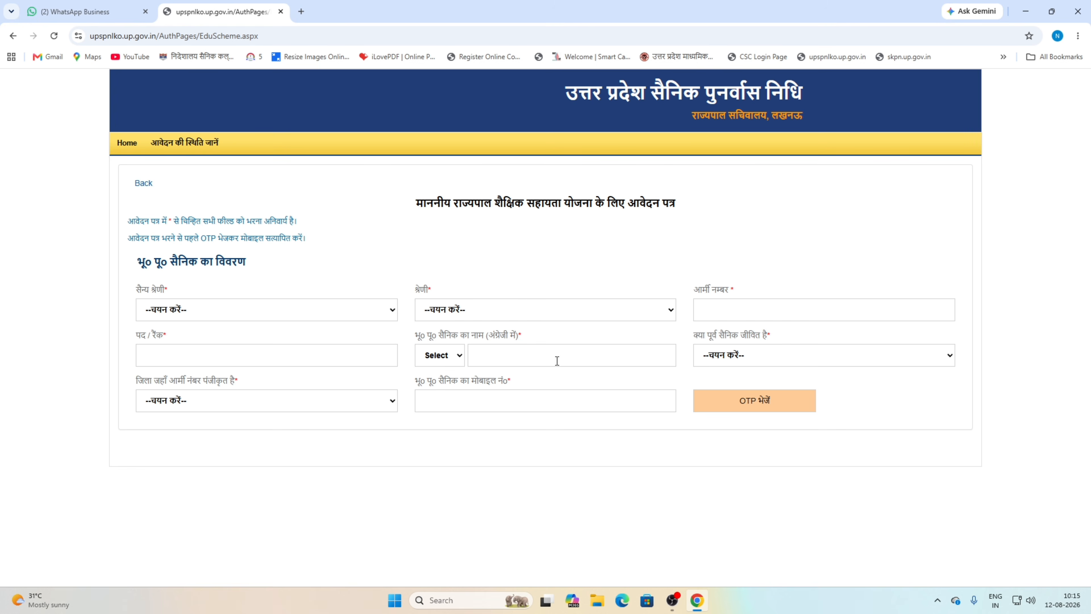
- Set service to थल सेना, category NCO/OR/Equivalent, title Mr, and alive to हाँ
click(224, 316)
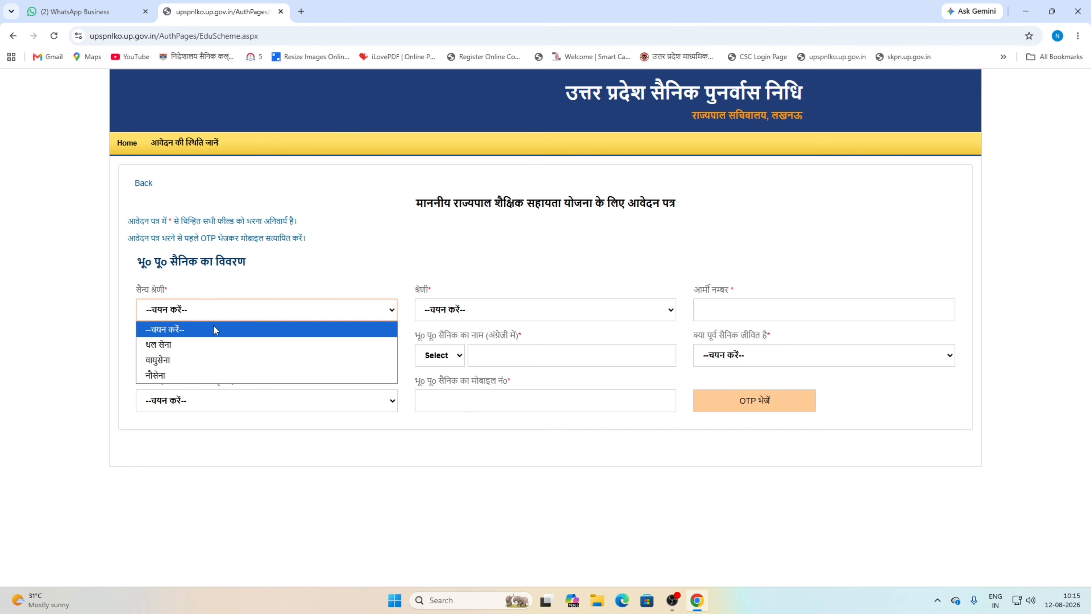
click(209, 345)
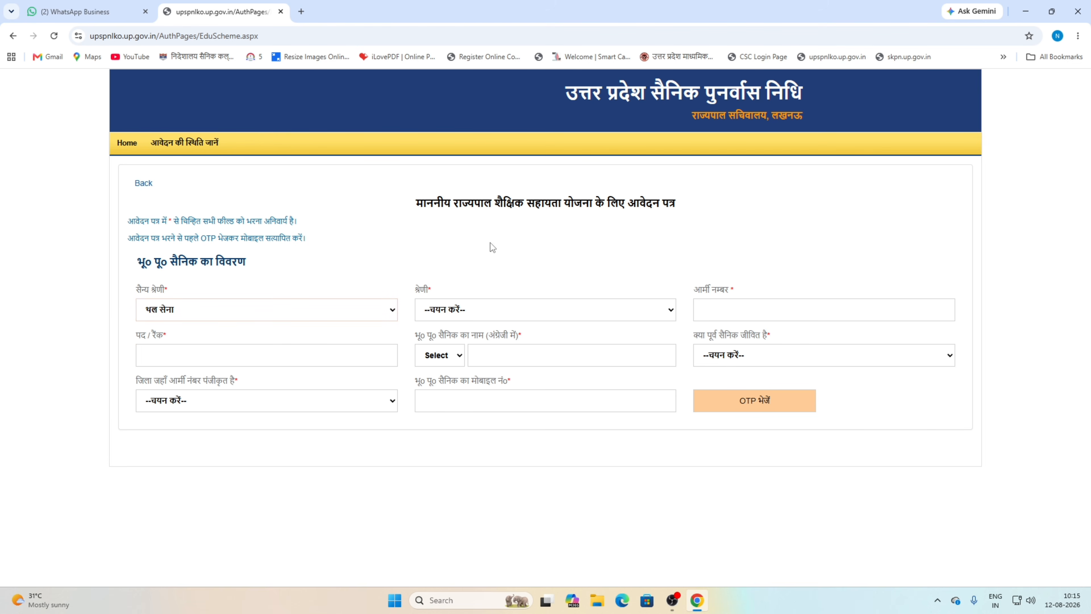
click(480, 312)
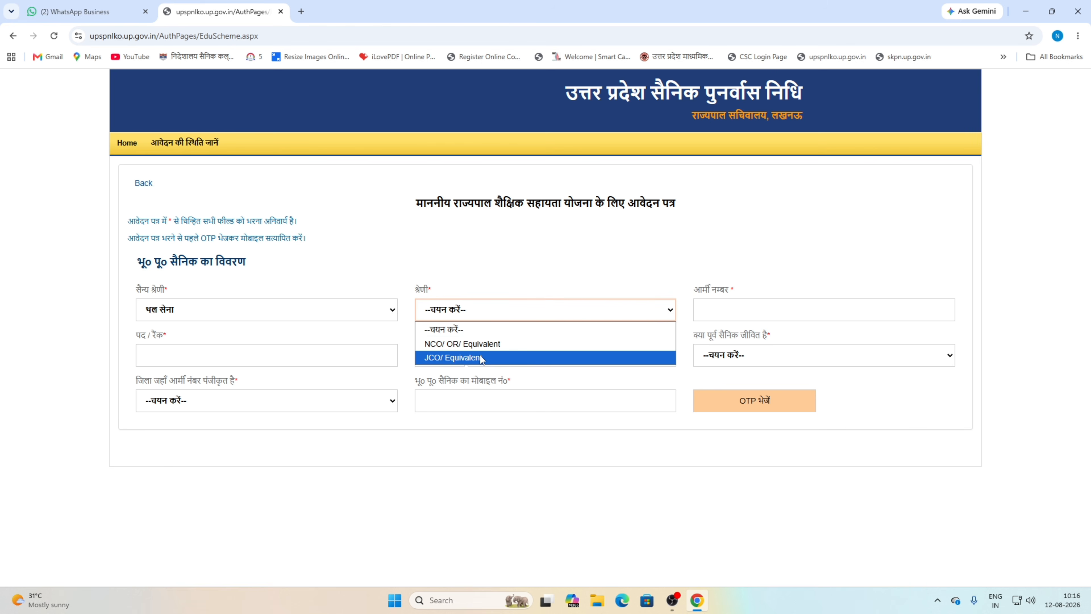
click(483, 343)
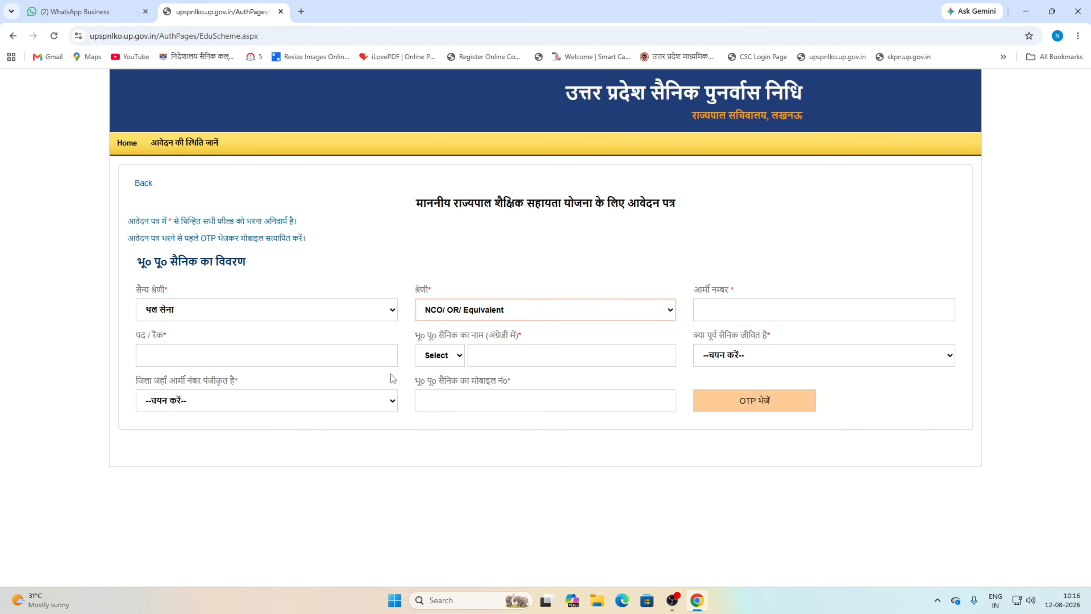
click(442, 361)
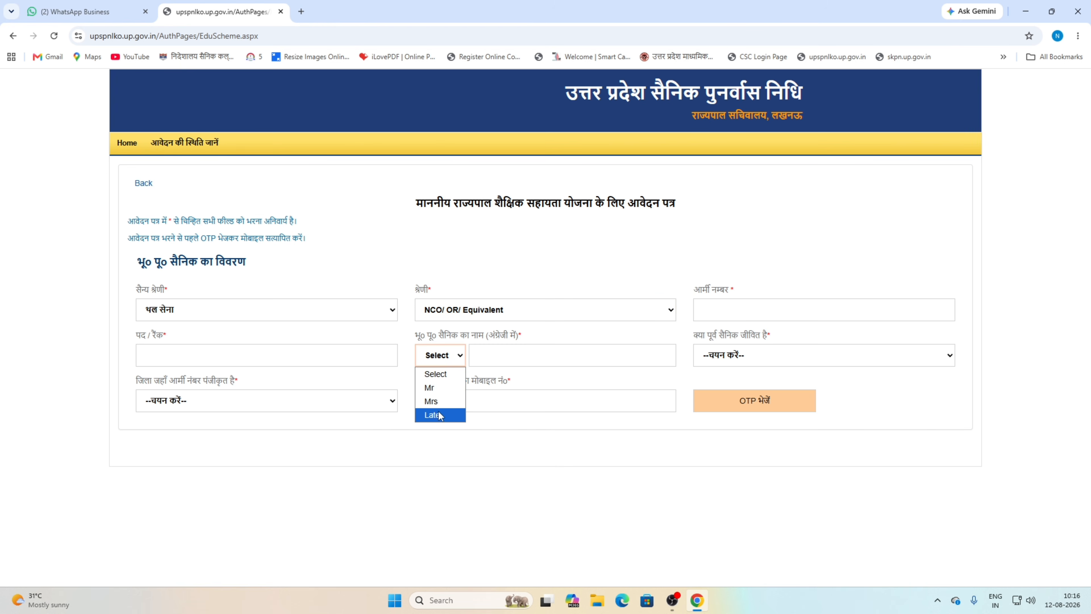
click(429, 388)
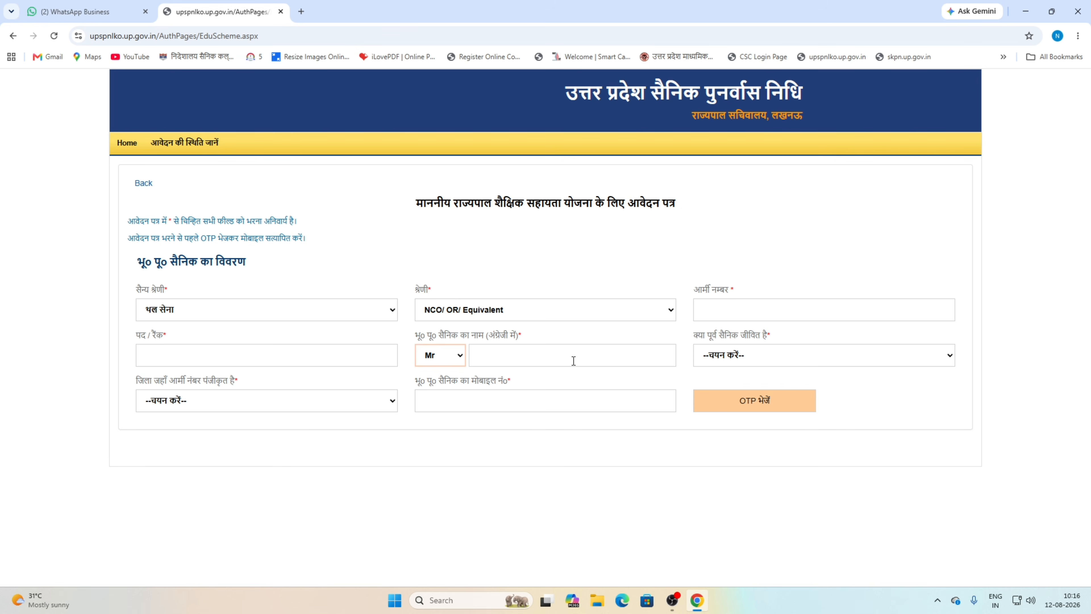
click(722, 362)
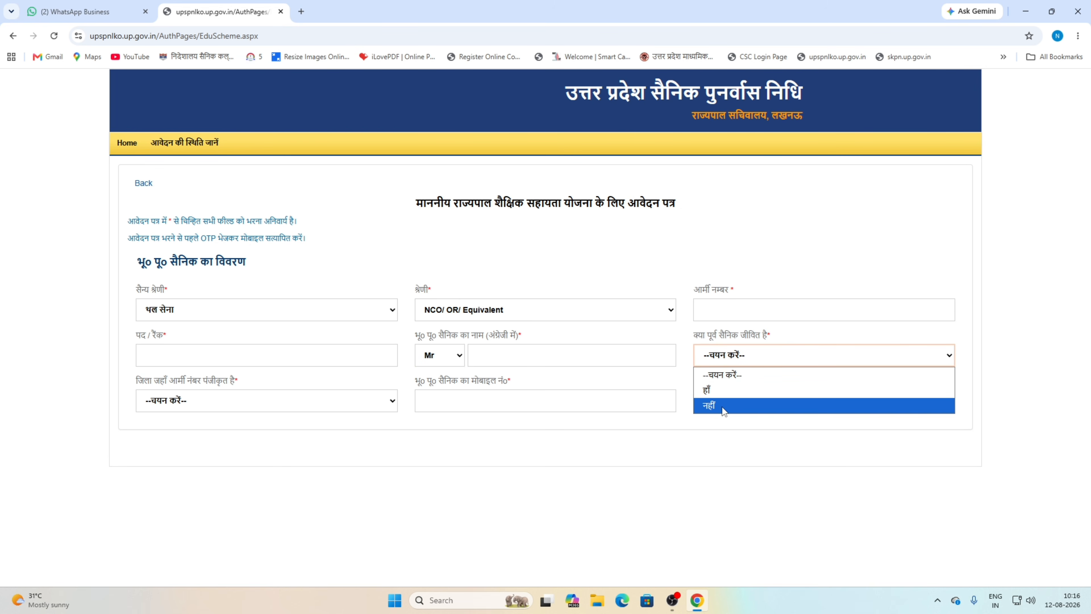
click(711, 390)
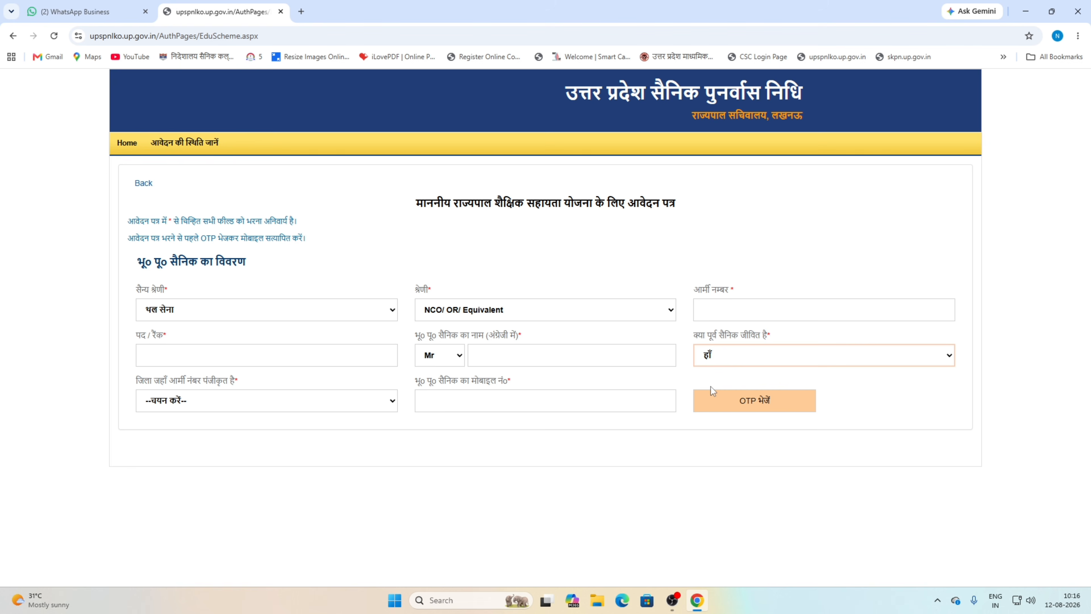
- Choose AURAIYA as the registered district and submit the OTP to verify the mobile number
click(204, 398)
scroll(235, 287, down, 10)
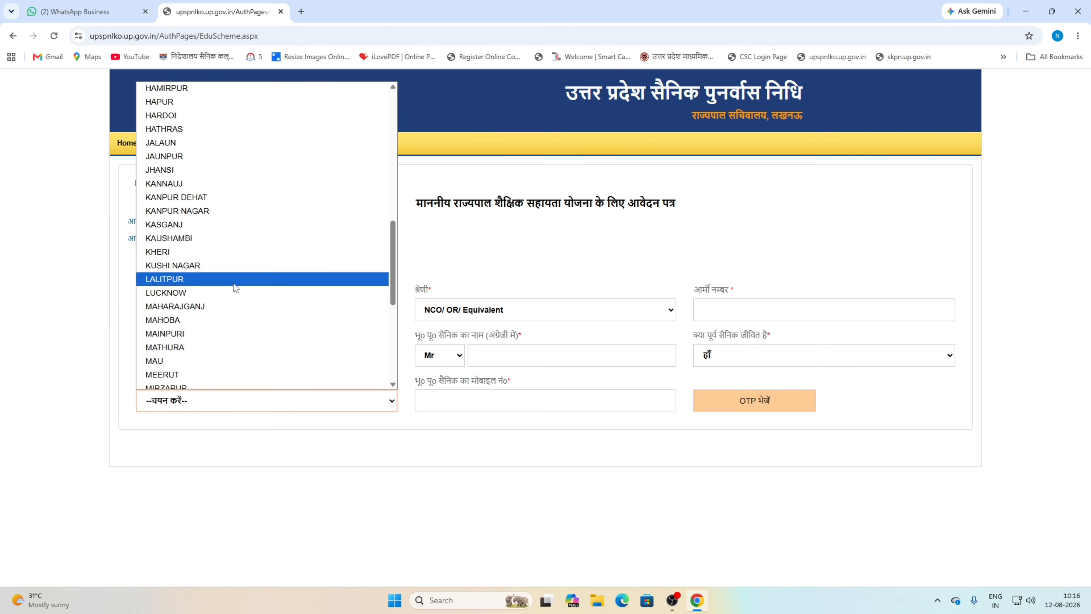
key(Escape)
click(189, 408)
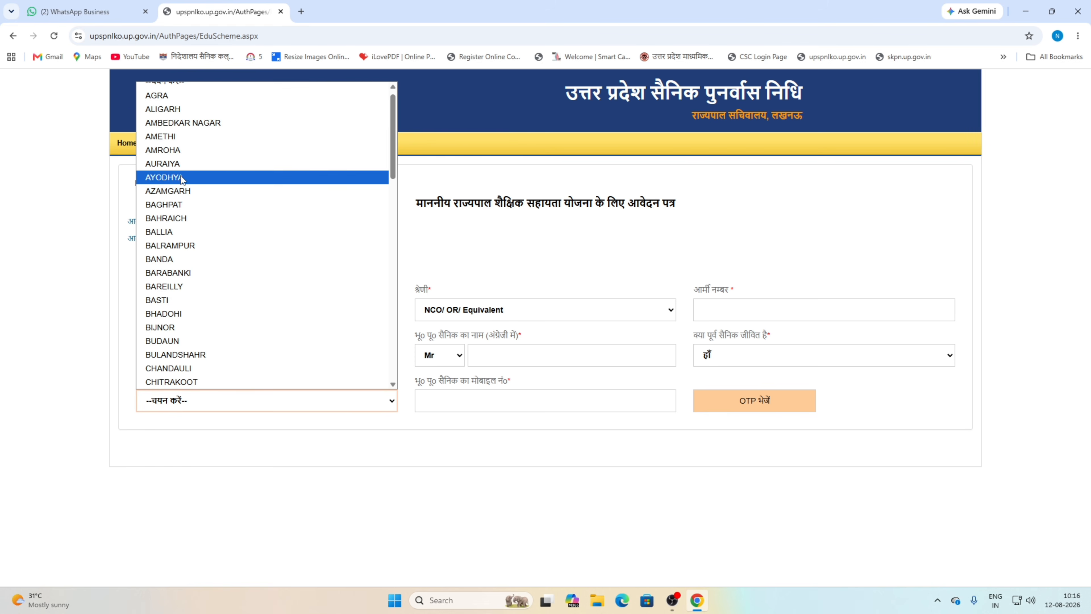
click(181, 164)
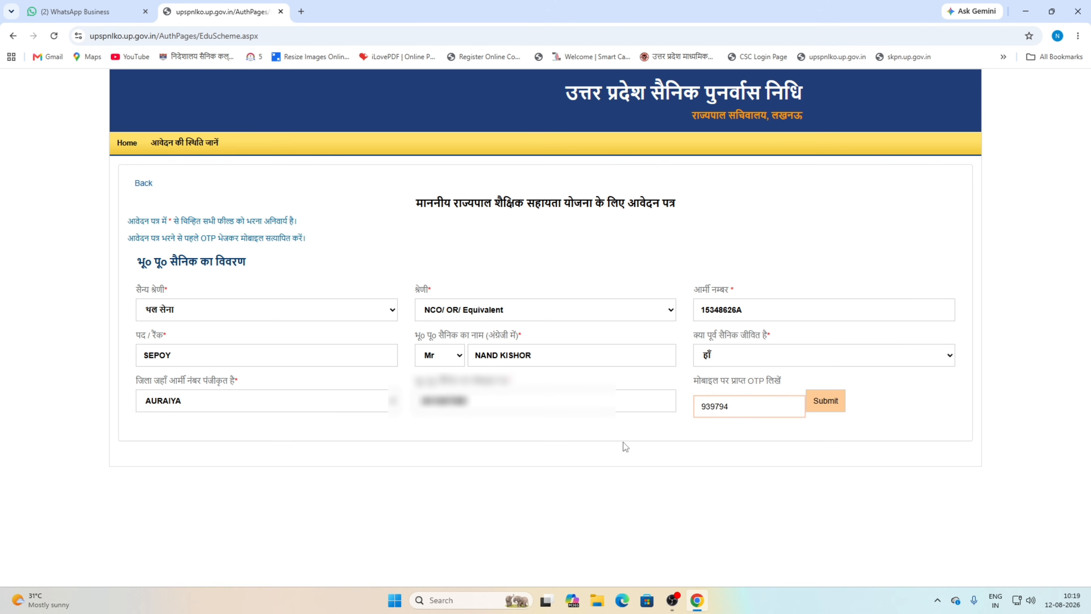
click(826, 404)
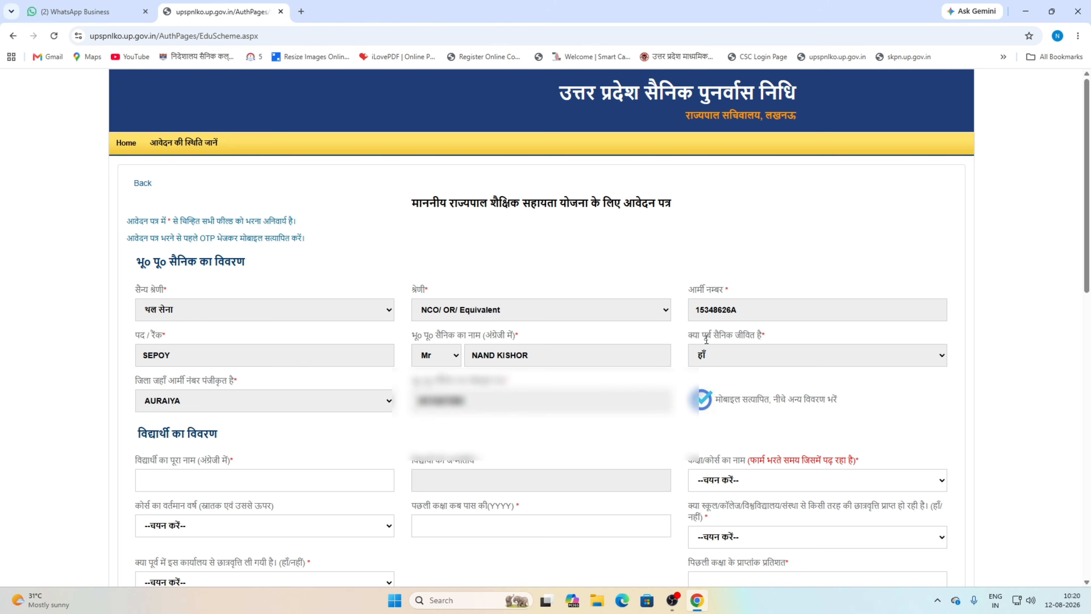
- Begin the student details and pick BA LLB from the कक्षा/कोर्स का नाम list
click(153, 478)
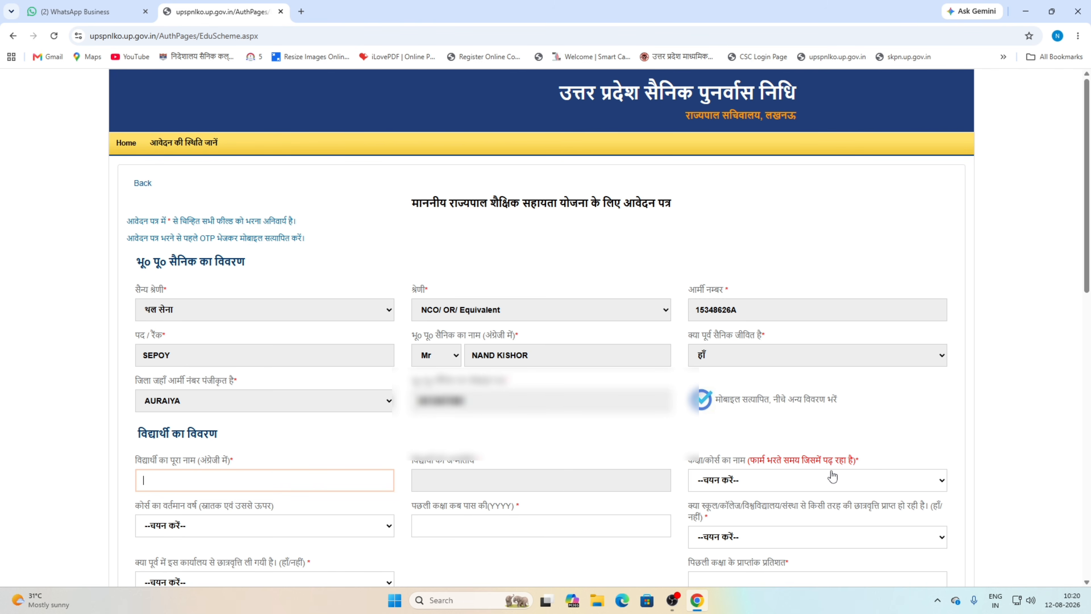
scroll(831, 475, down, 6)
click(748, 139)
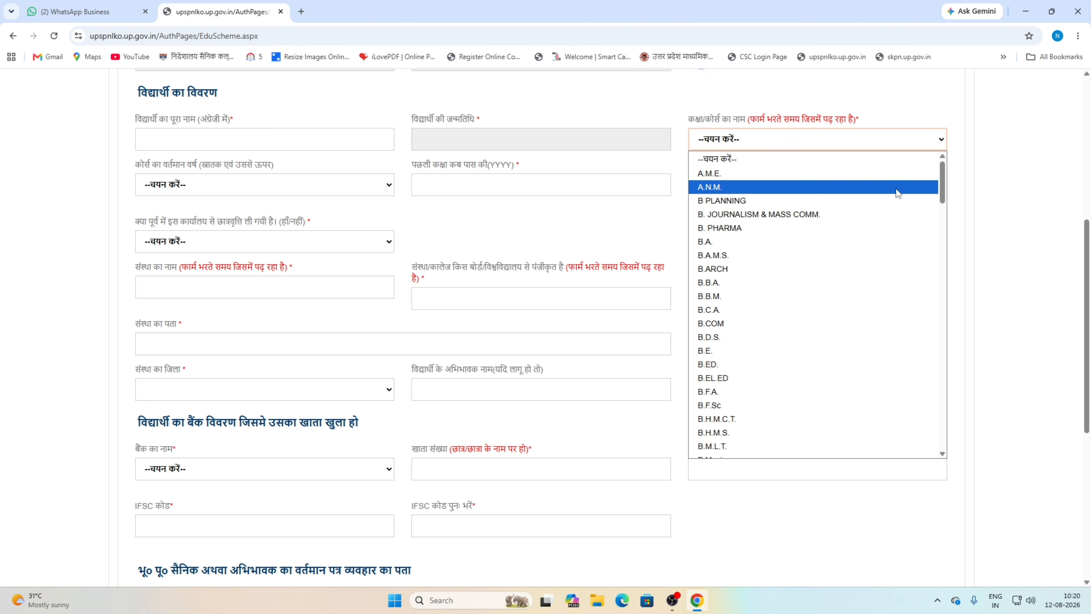
drag(940, 189, 931, 269)
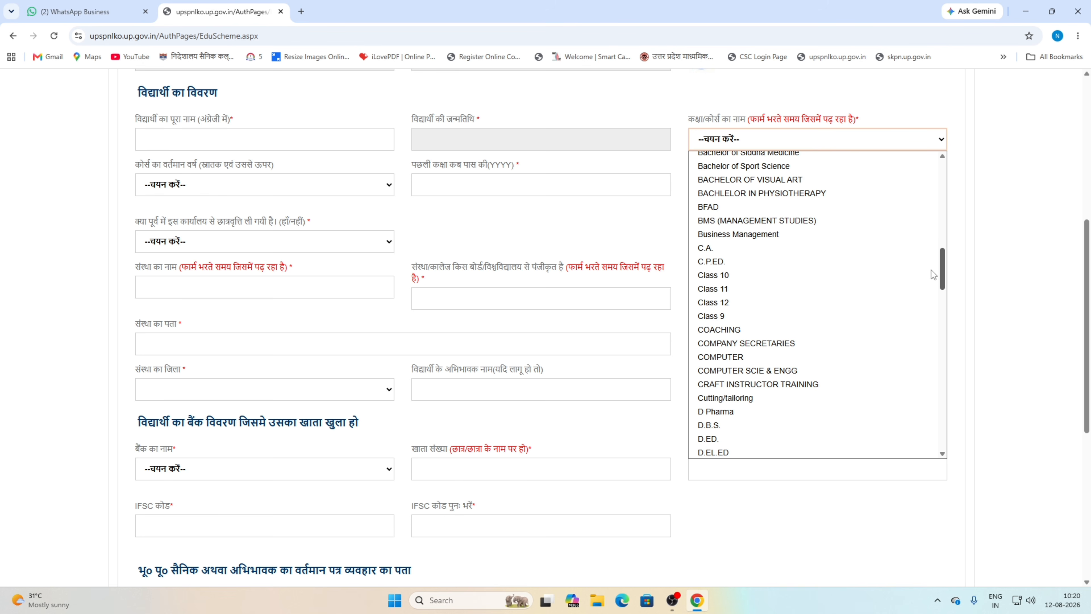
drag(931, 269, 943, 433)
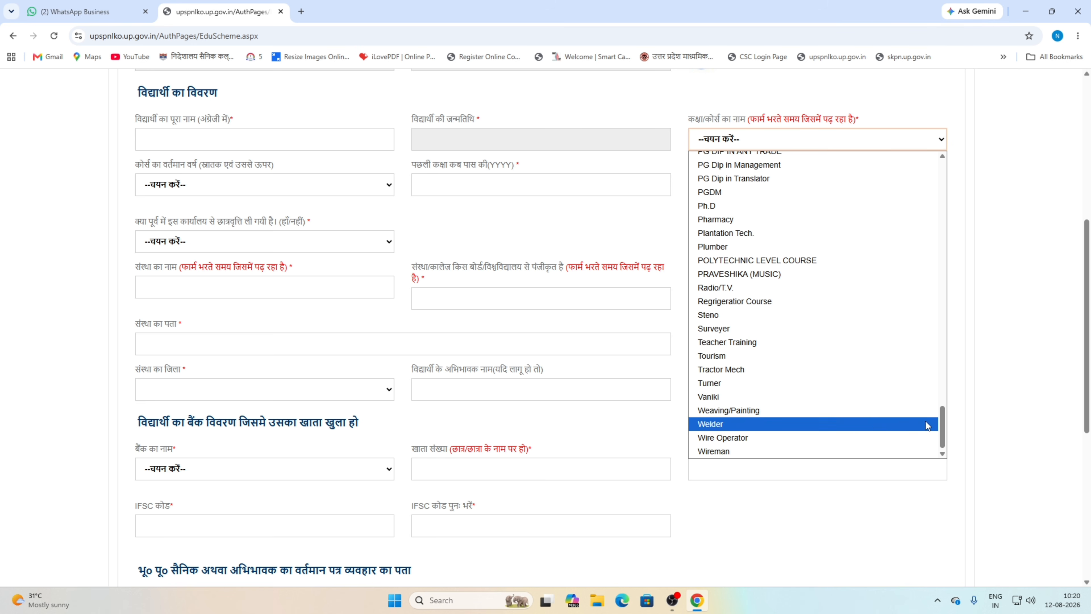
scroll(817, 348, up, 14)
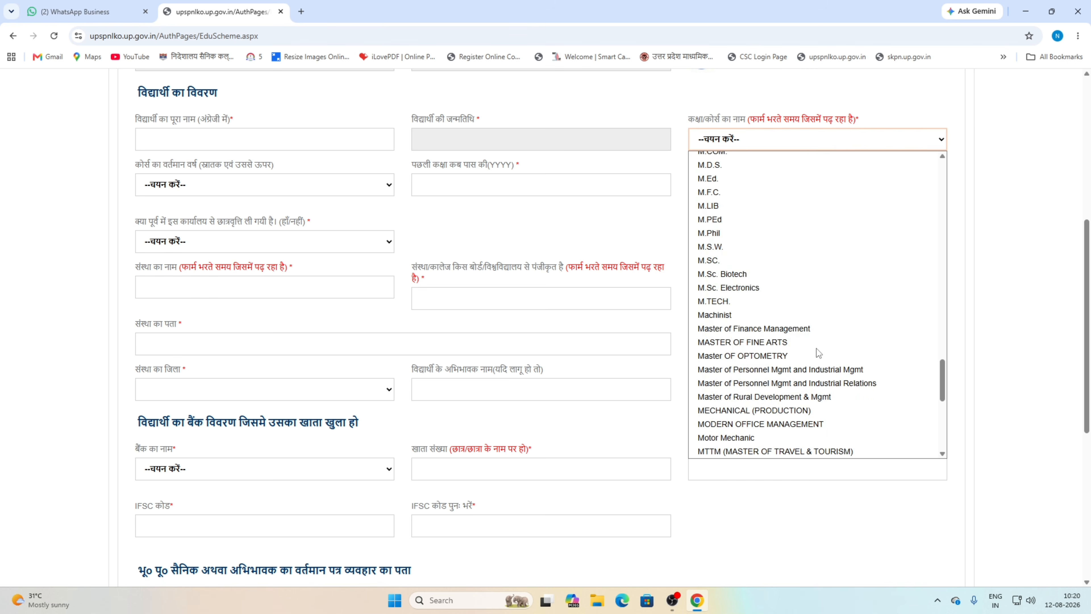
scroll(817, 348, up, 20)
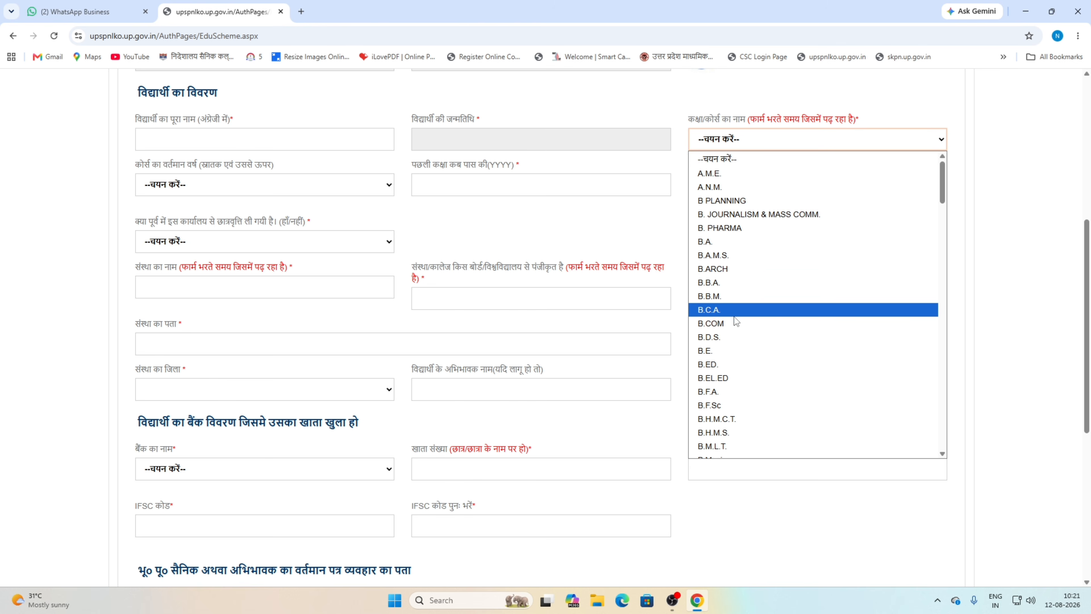
scroll(739, 336, down, 8)
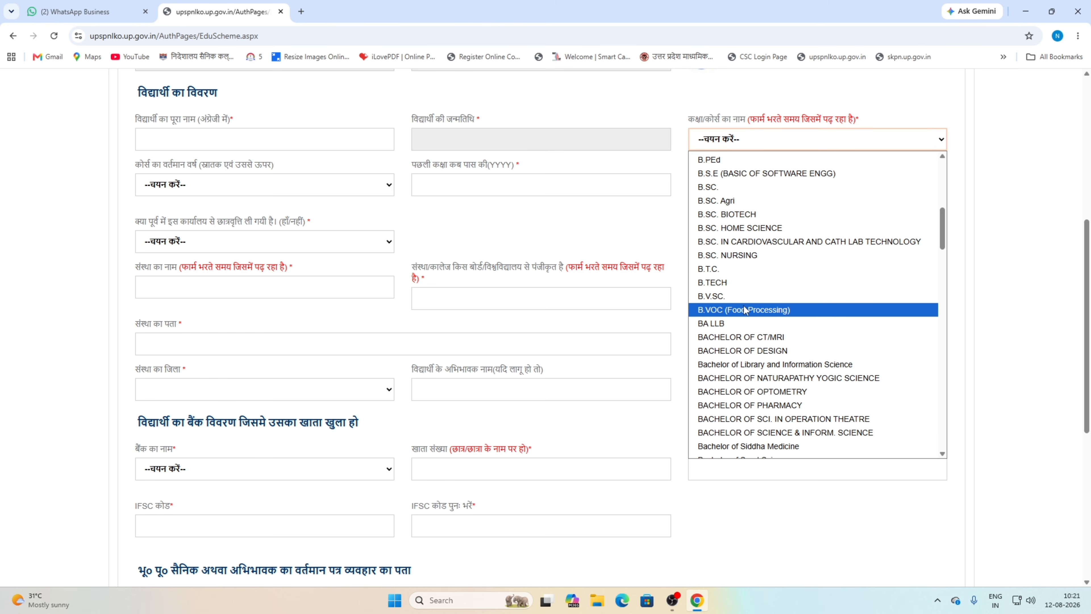
scroll(744, 308, down, 3)
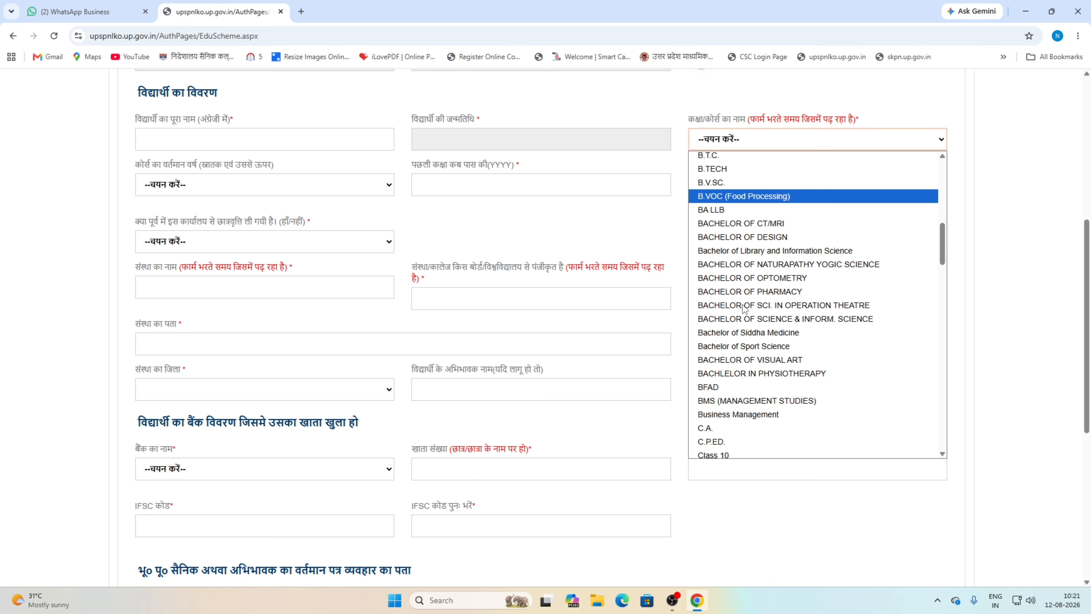
click(718, 210)
click(617, 216)
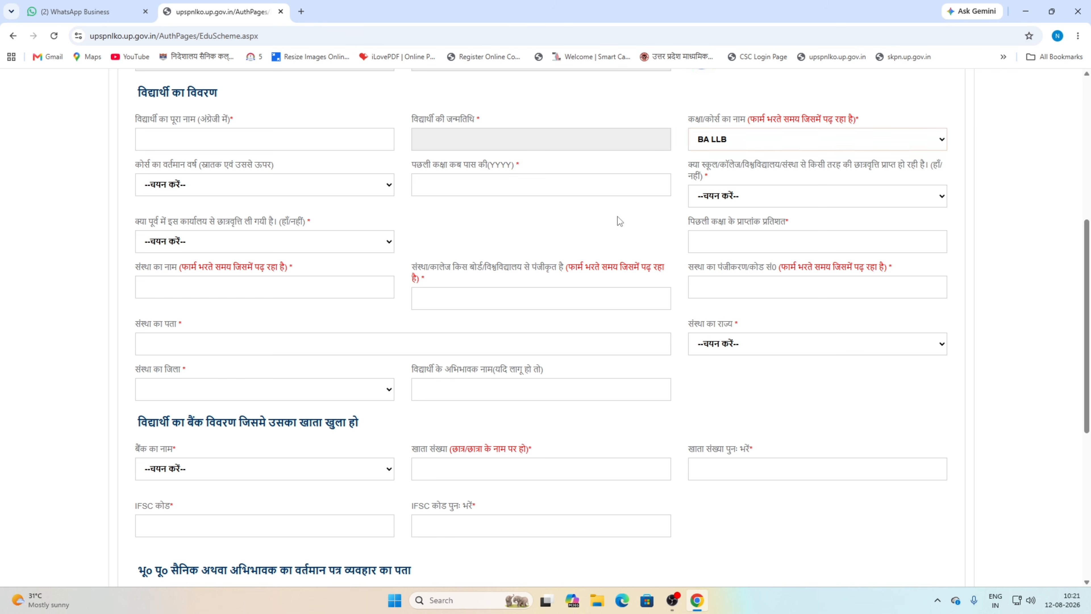
- Set the current course year to First Year and the passing year to 2026
click(196, 185)
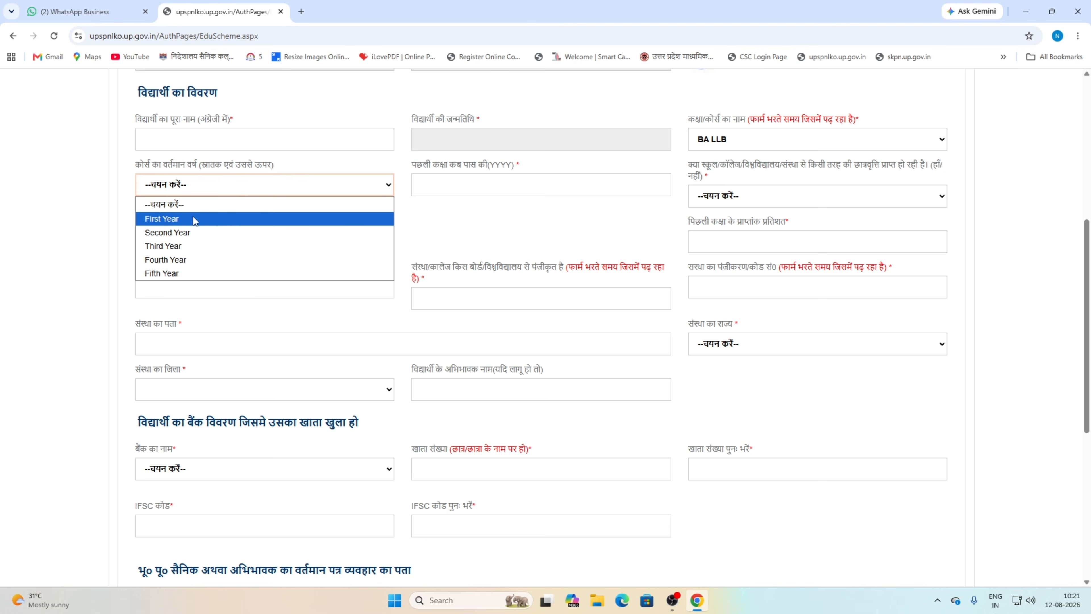
key(Escape)
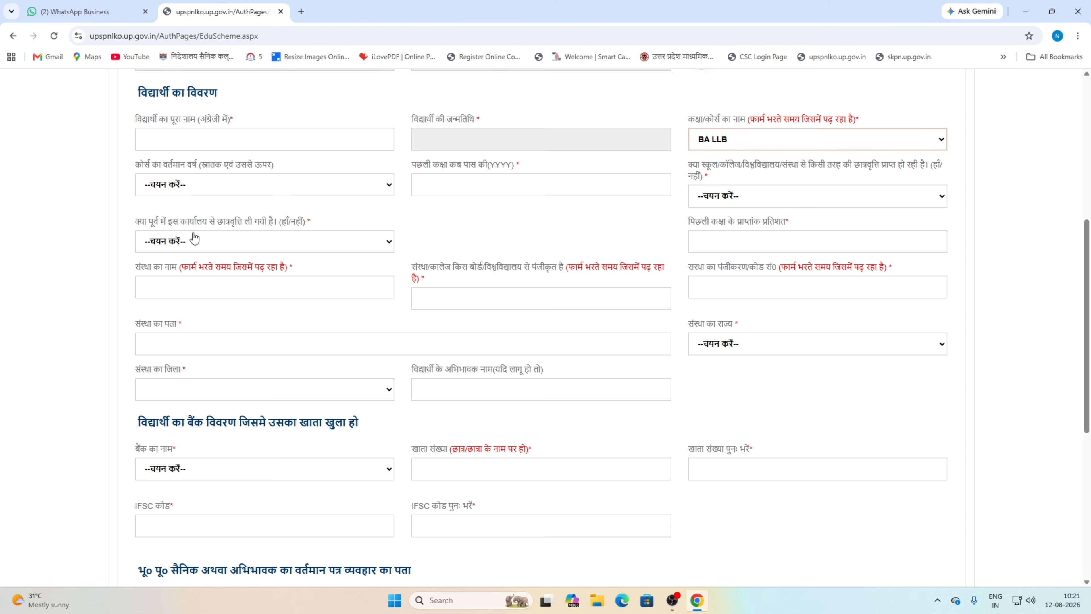
click(191, 186)
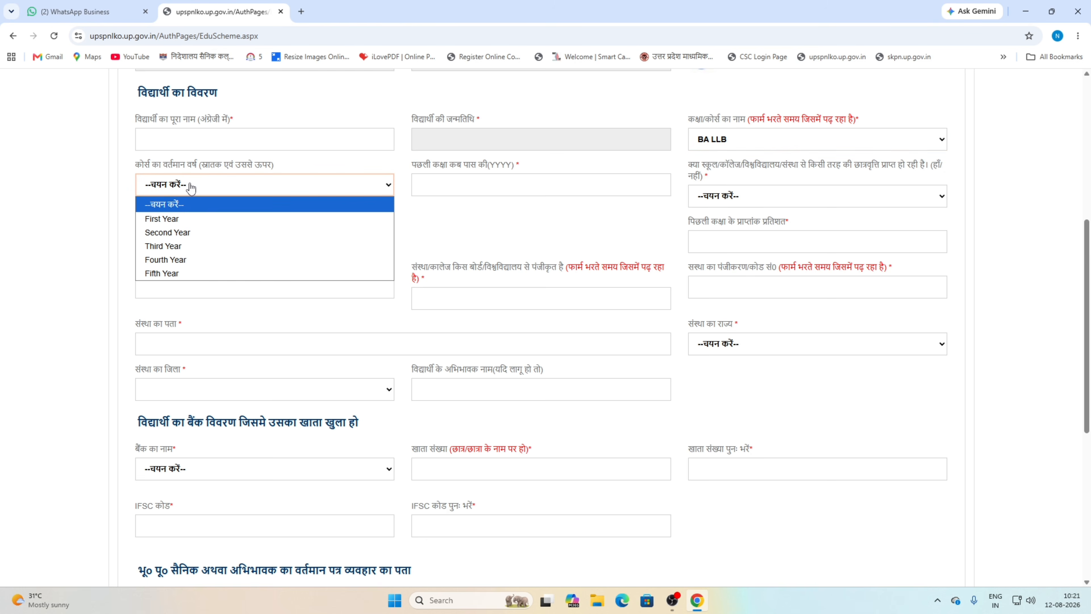
click(189, 220)
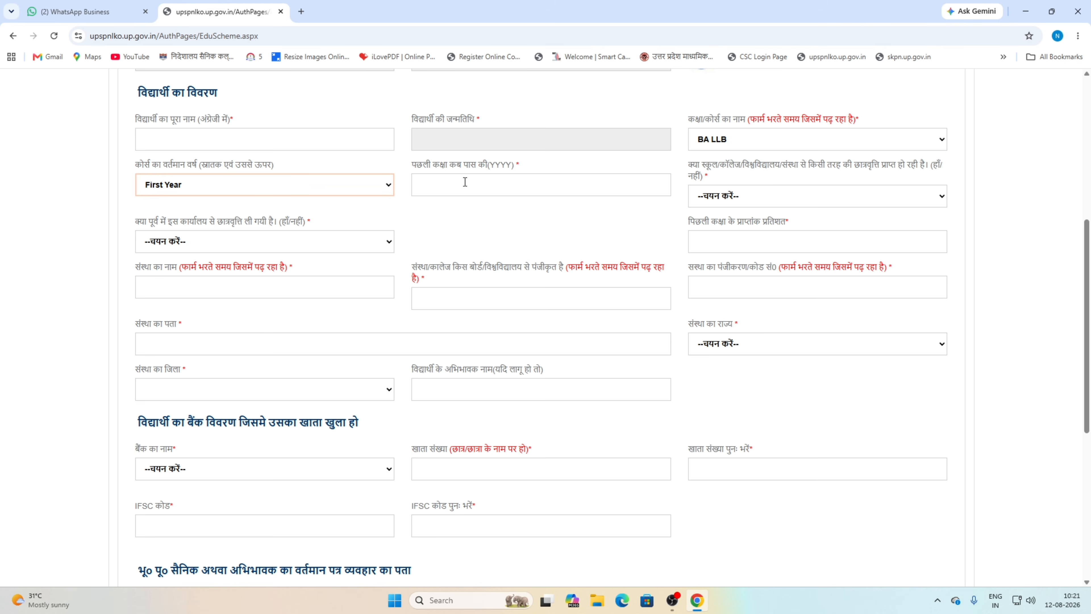
click(464, 182)
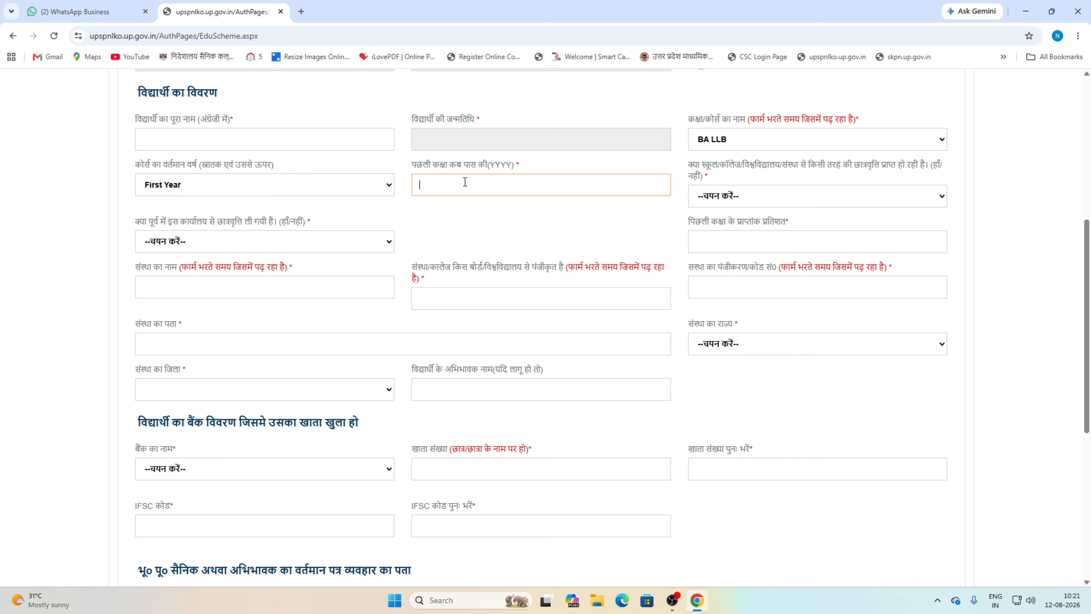
text(2026)
click(529, 227)
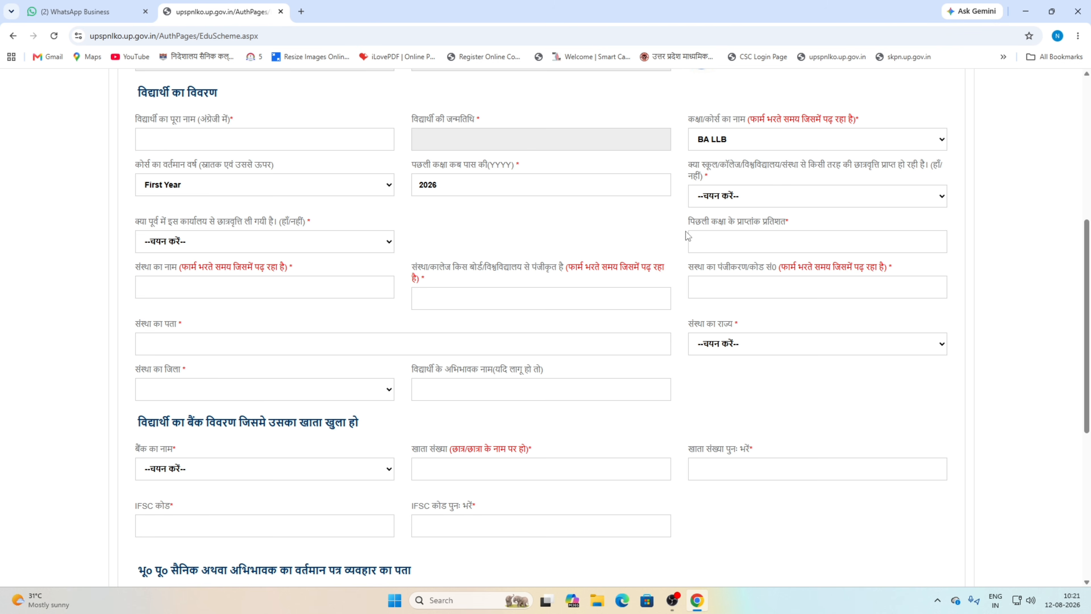
- Answer नहीं to both the other-scholarship and earlier office scholarship questions
click(751, 202)
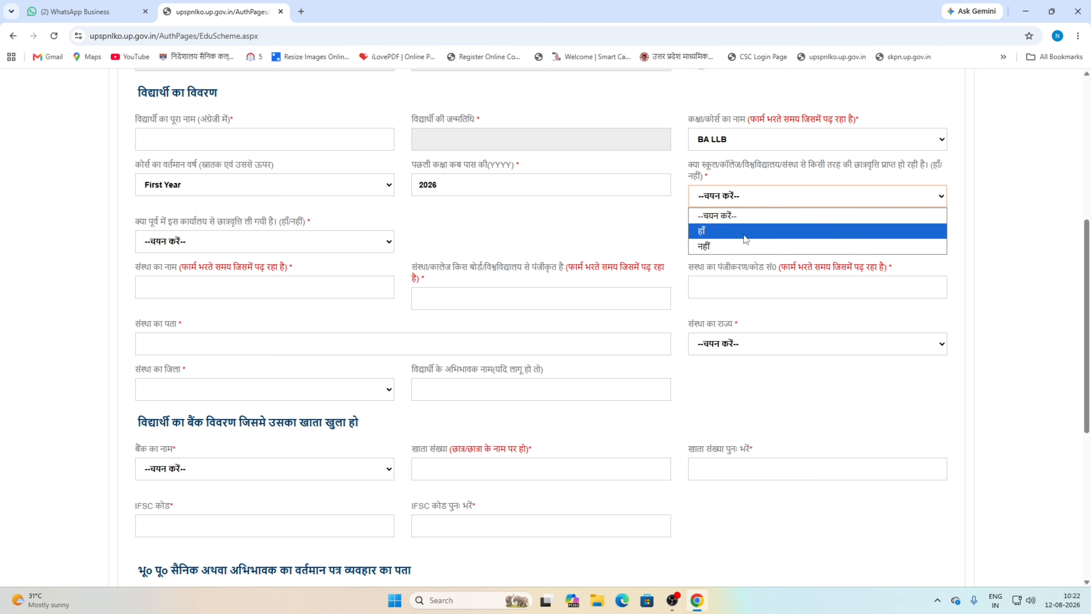
click(742, 246)
click(483, 229)
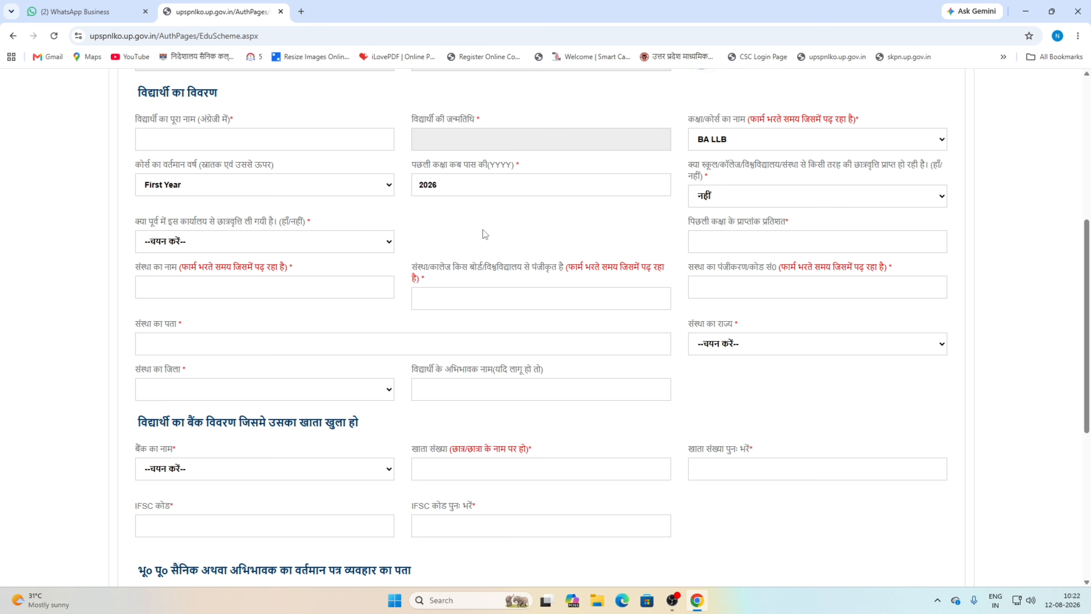
click(196, 245)
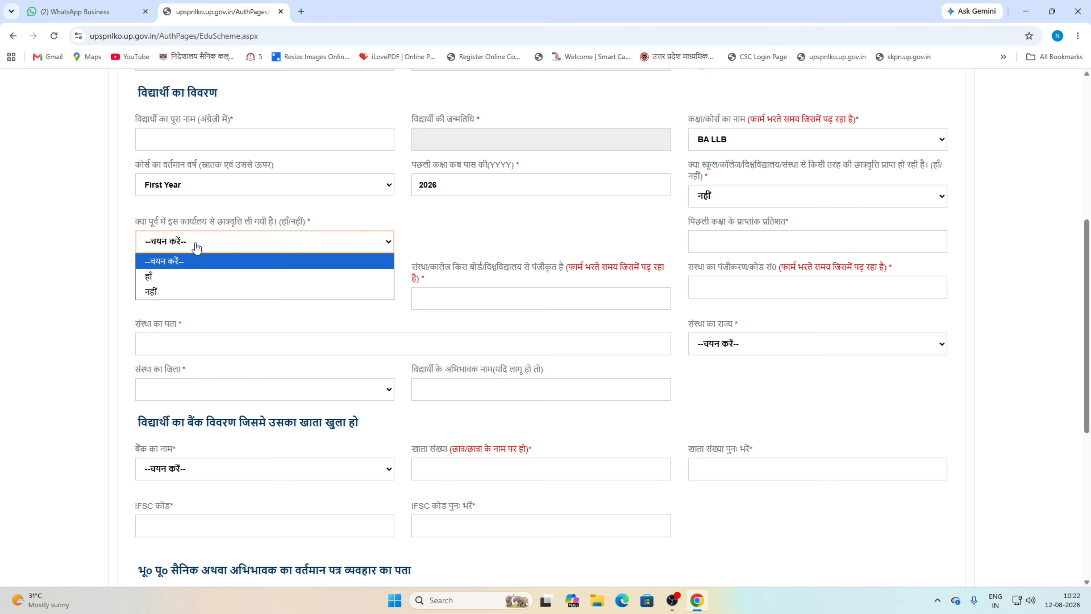
click(178, 293)
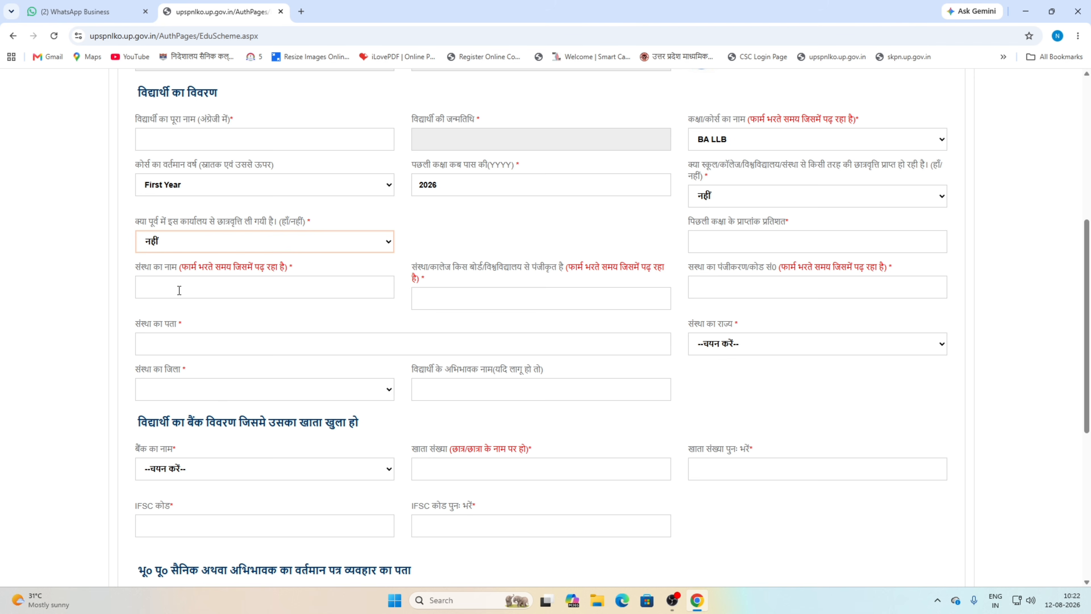
click(627, 237)
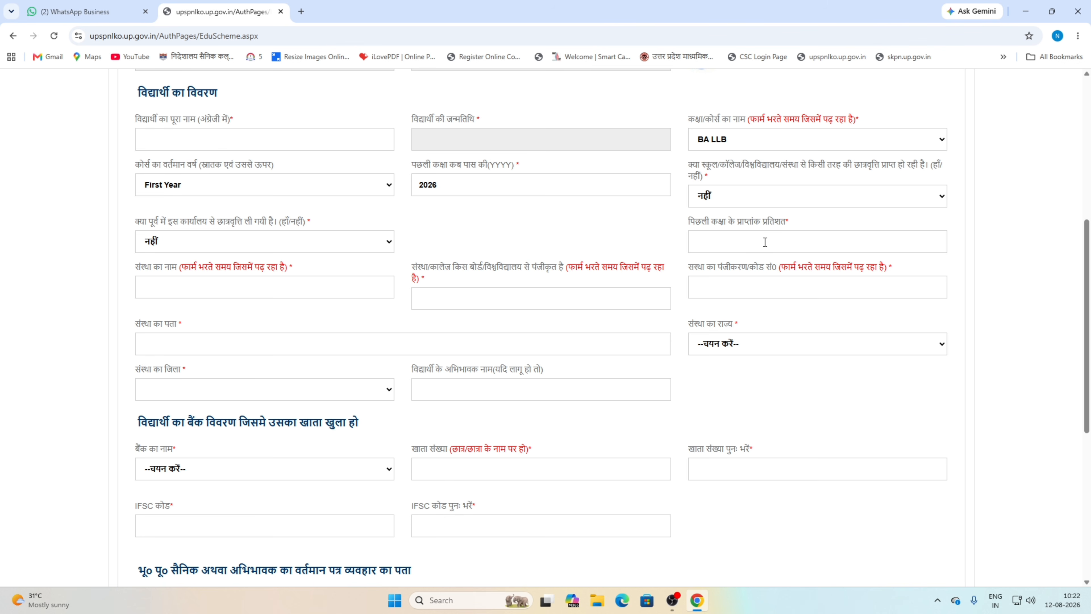
- Enter previous-class percentage 60%, institution JK UNI and board JBS
click(765, 242)
text(60%)
click(188, 290)
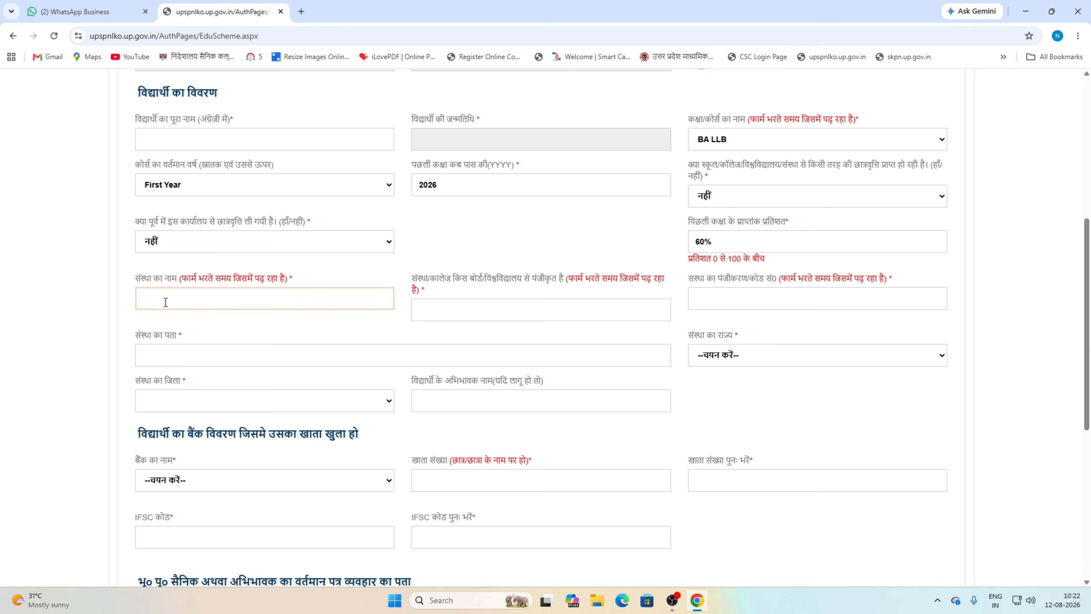
text(JK UNI)
click(488, 313)
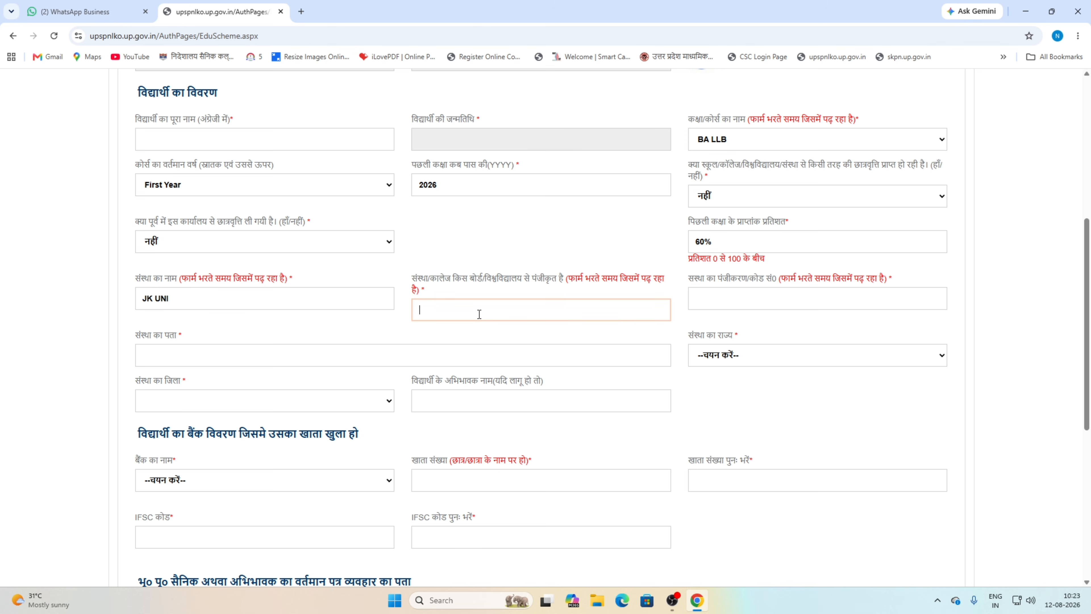
text(JBS)
click(763, 300)
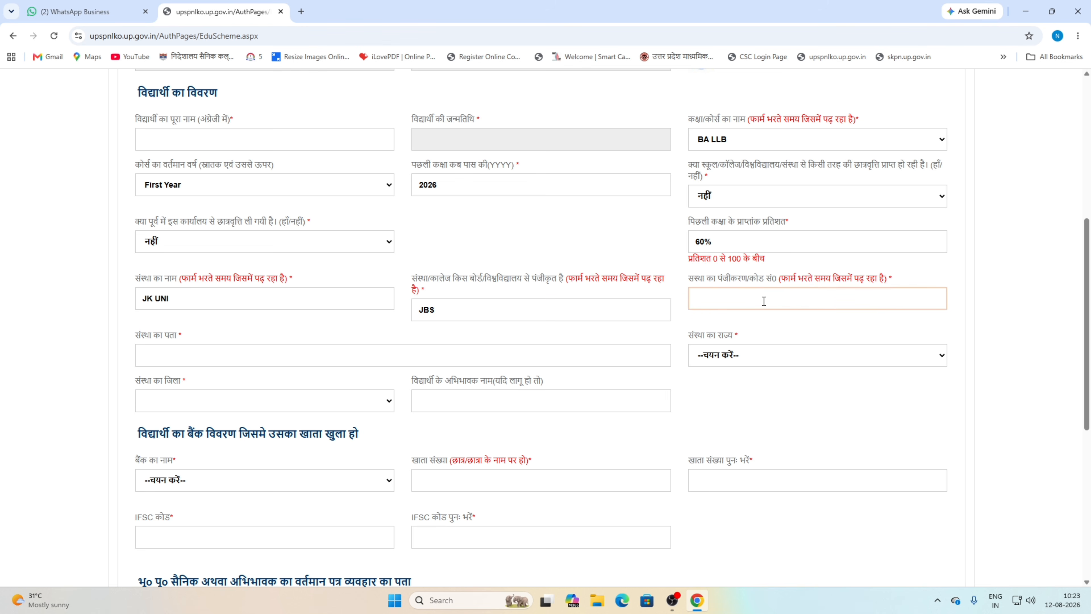
- Enter registration code 12453 and institution address SFDHYYGKK LOP
text(12453)
scroll(181, 242, down, 2)
click(180, 242)
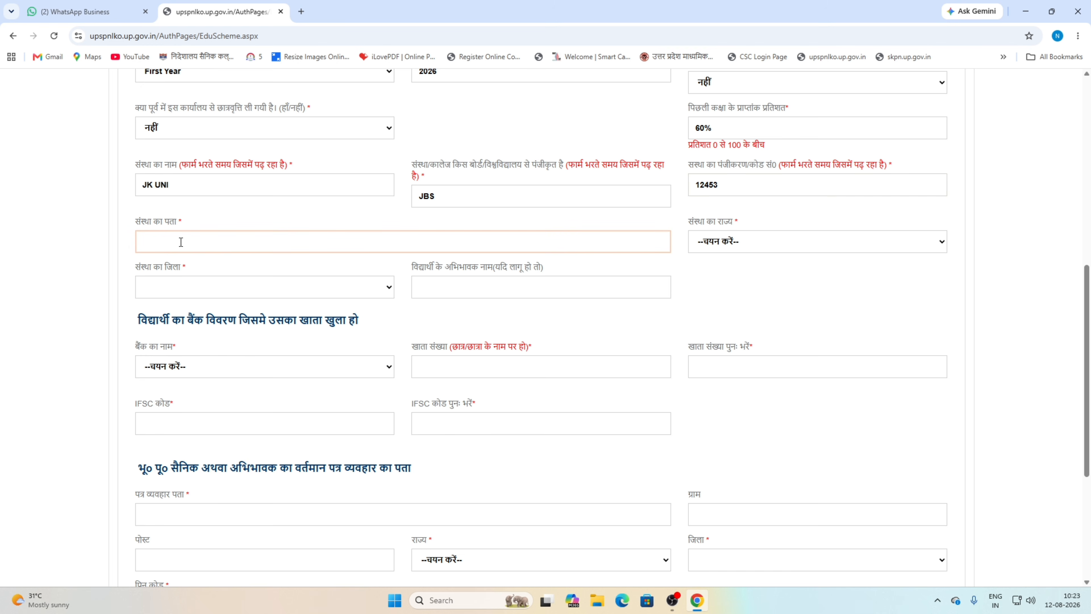
text(SFDHYYGK)
text(K,M ;')
key(BackSpace)
key(BackSpace)
key(BackSpace)
text(LOP[=O)
key(BackSpace)
key(BackSpace)
key(BackSpace)
- Set the institution's state to UTTAR PRADESH and district to AURAIYA
click(721, 249)
scroll(777, 380, down, 5)
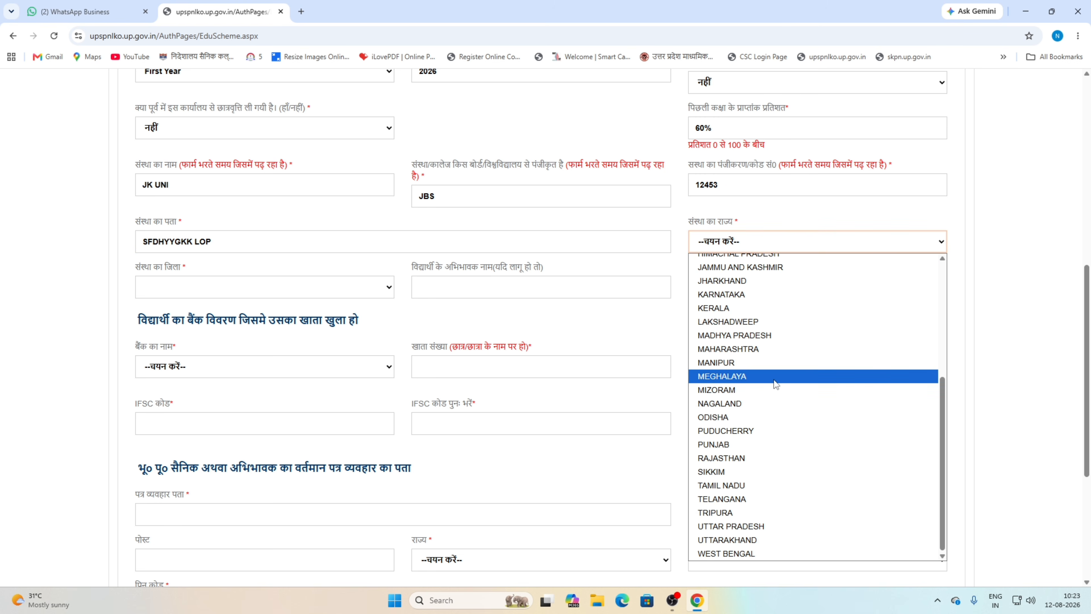
click(762, 525)
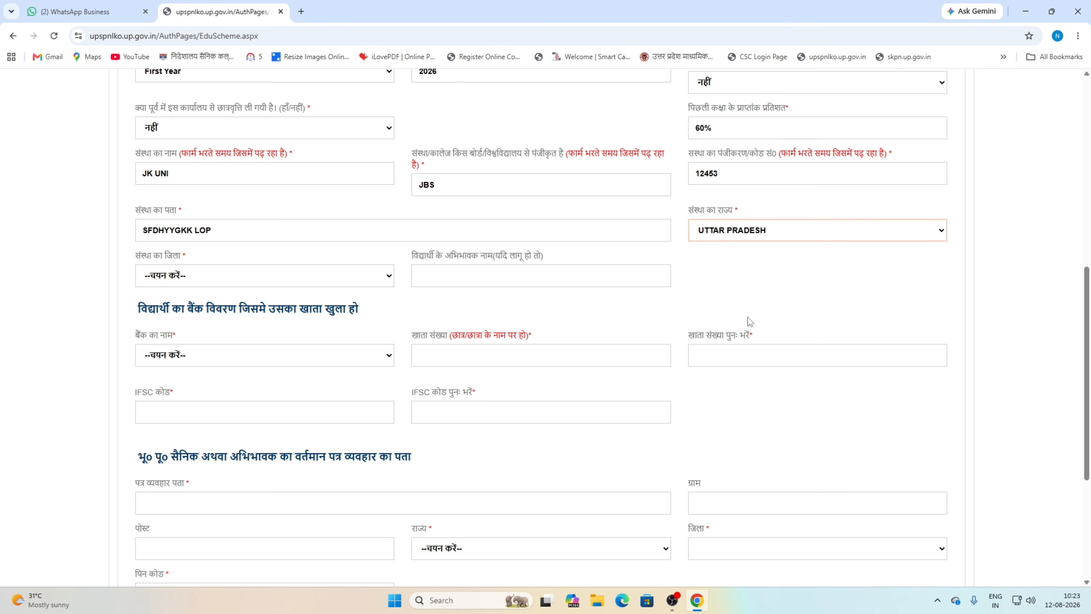
click(210, 278)
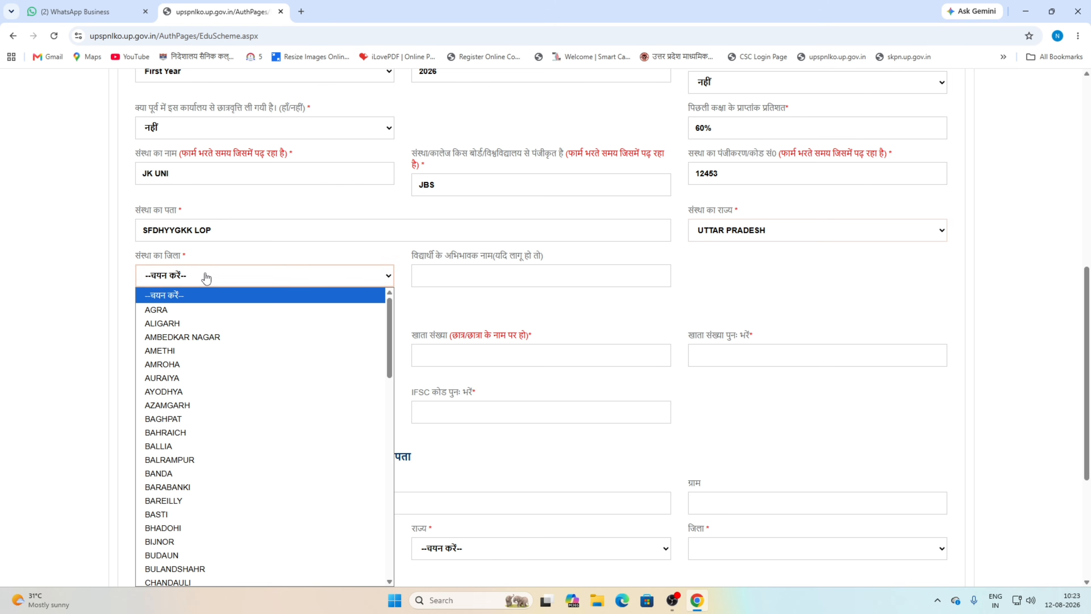
click(191, 378)
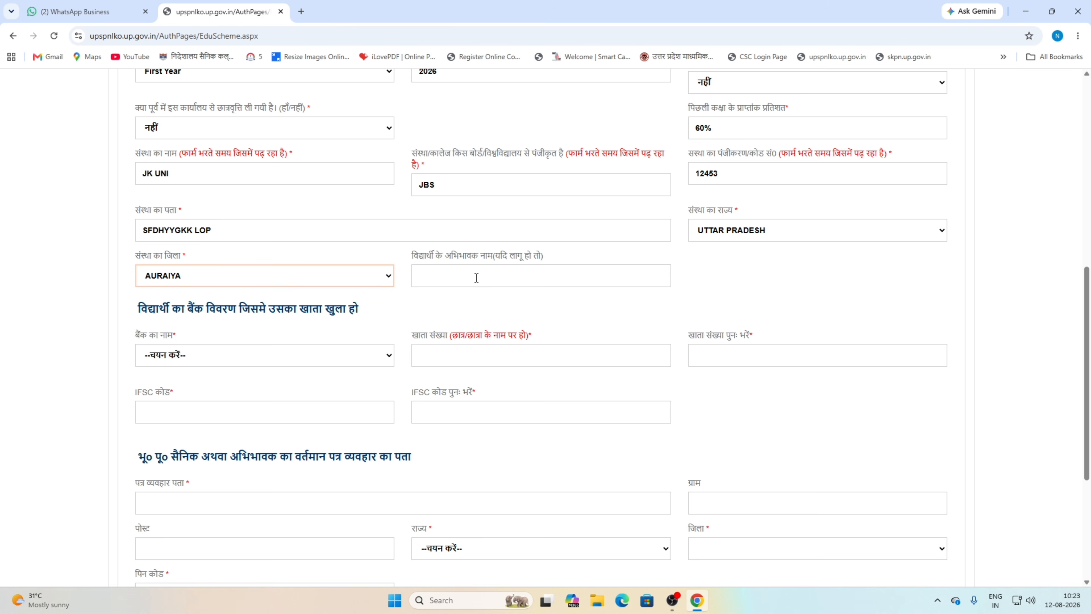
scroll(477, 278, down, 1)
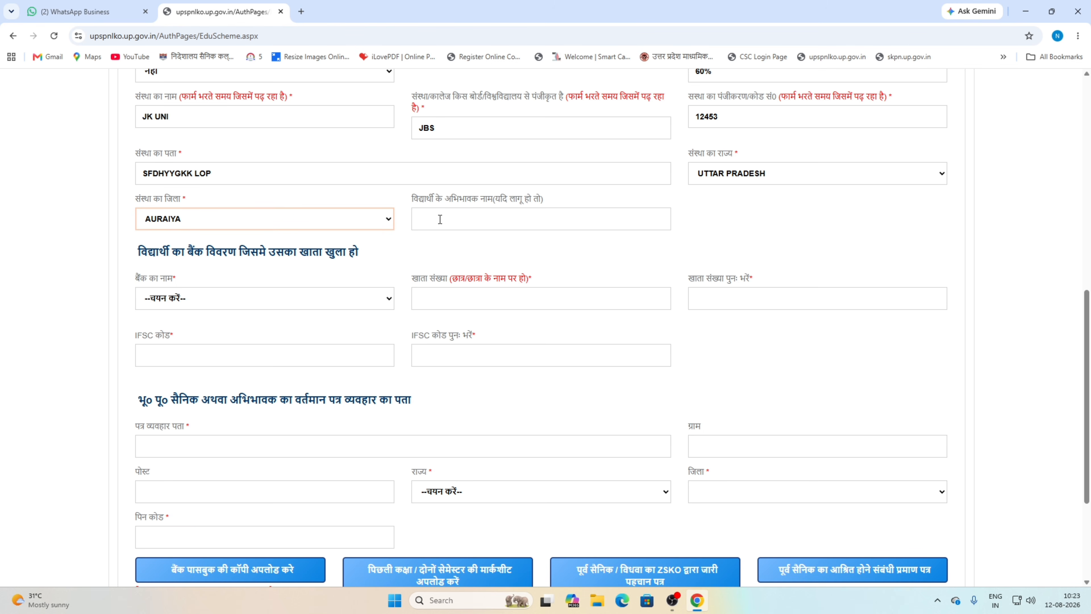
- Choose STATE BANK OF INDIA as the student's bank
scroll(436, 222, down, 1)
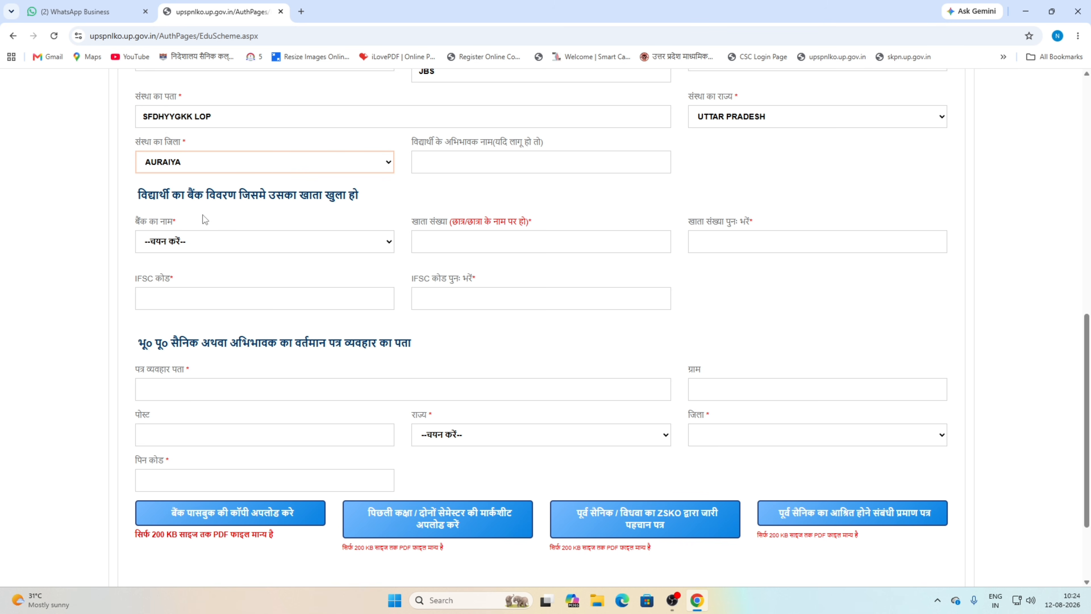
drag(138, 195, 373, 191)
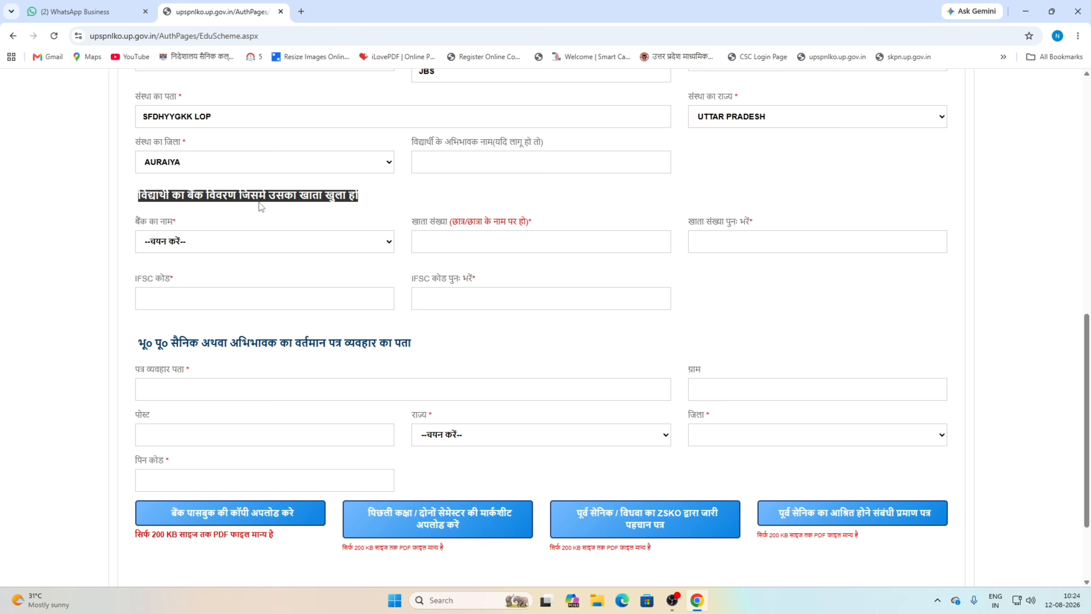
click(173, 242)
scroll(236, 414, down, 20)
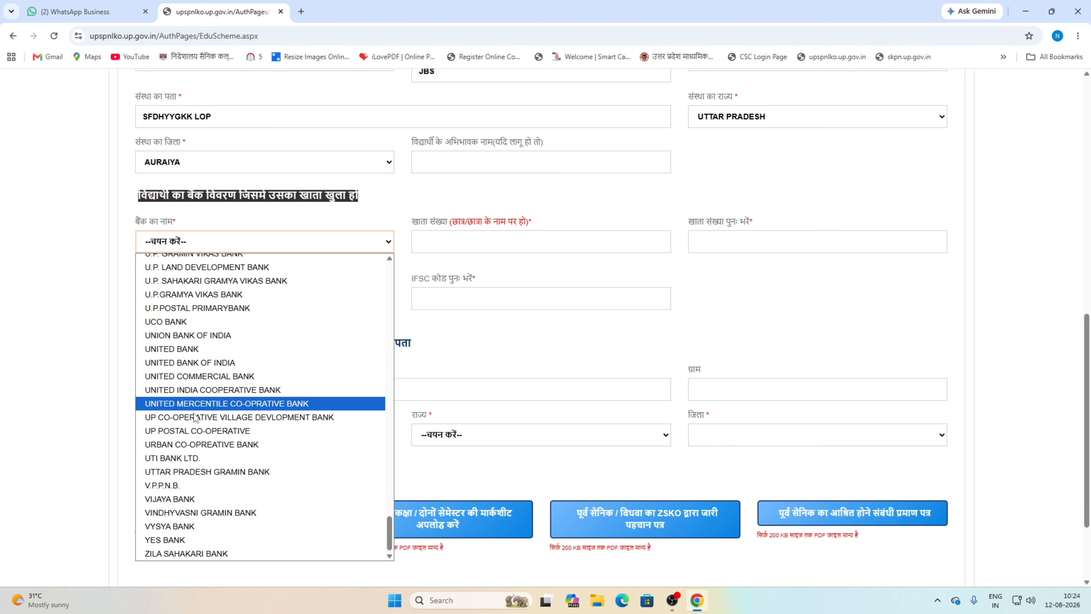
scroll(205, 419, up, 5)
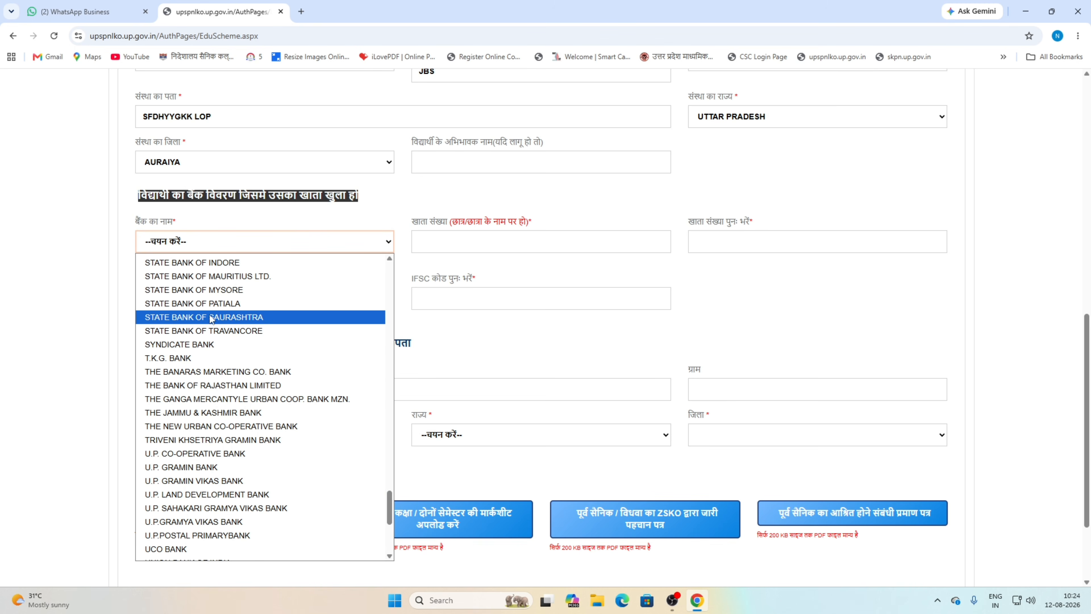
scroll(220, 328, up, 2)
scroll(220, 328, up, 1)
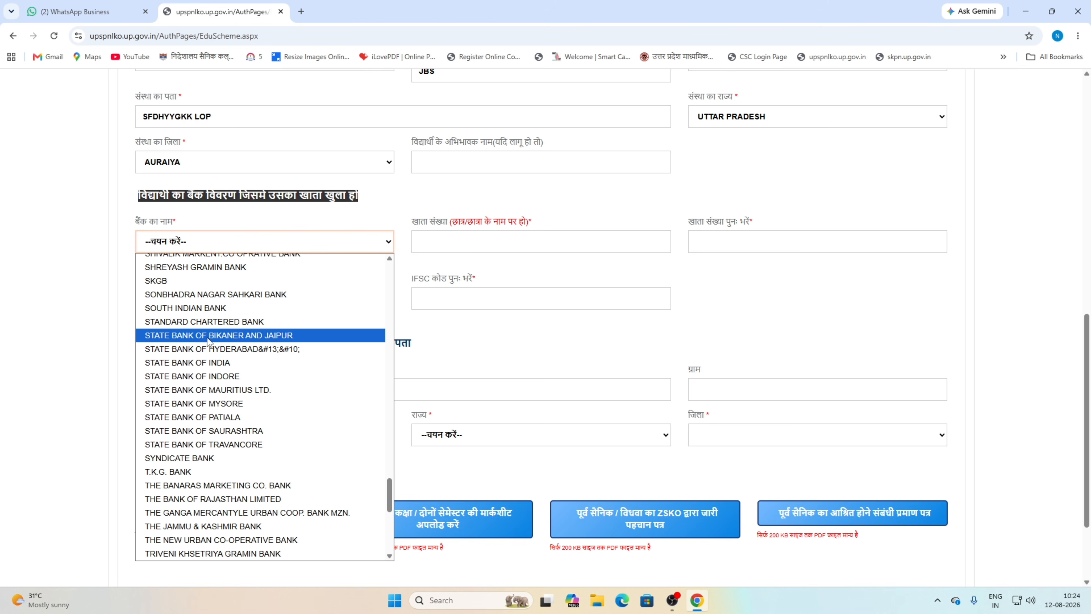
click(223, 362)
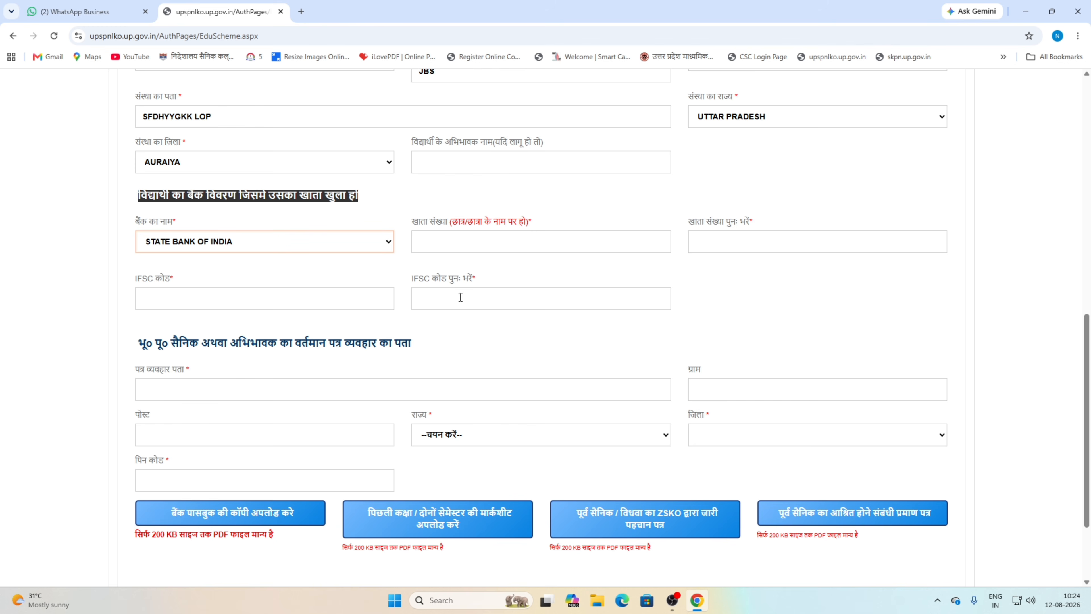
- Enter the student's bank account number in both account boxes
click(476, 244)
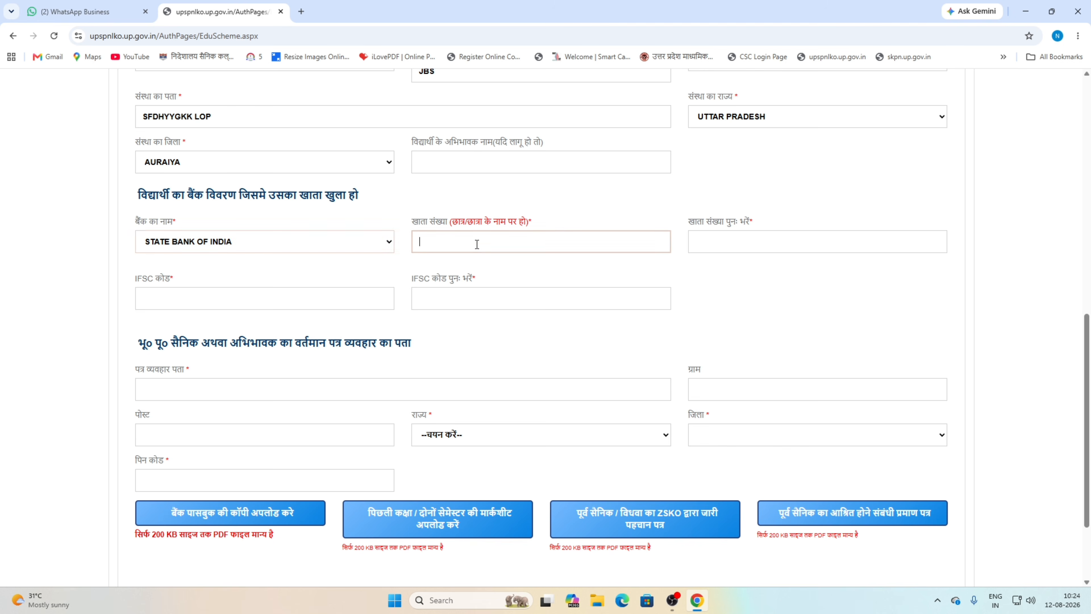
key(BackSpace)
key(BackSpace)
key(BackSpace)
key(BackSpace)
key(BackSpace)
key(BackSpace)
key(BackSpace)
key(BackSpace)
key(BackSpace)
key(BackSpace)
key(BackSpace)
key(BackSpace)
key(BackSpace)
key(BackSpace)
key(BackSpace)
click(720, 243)
text(1)
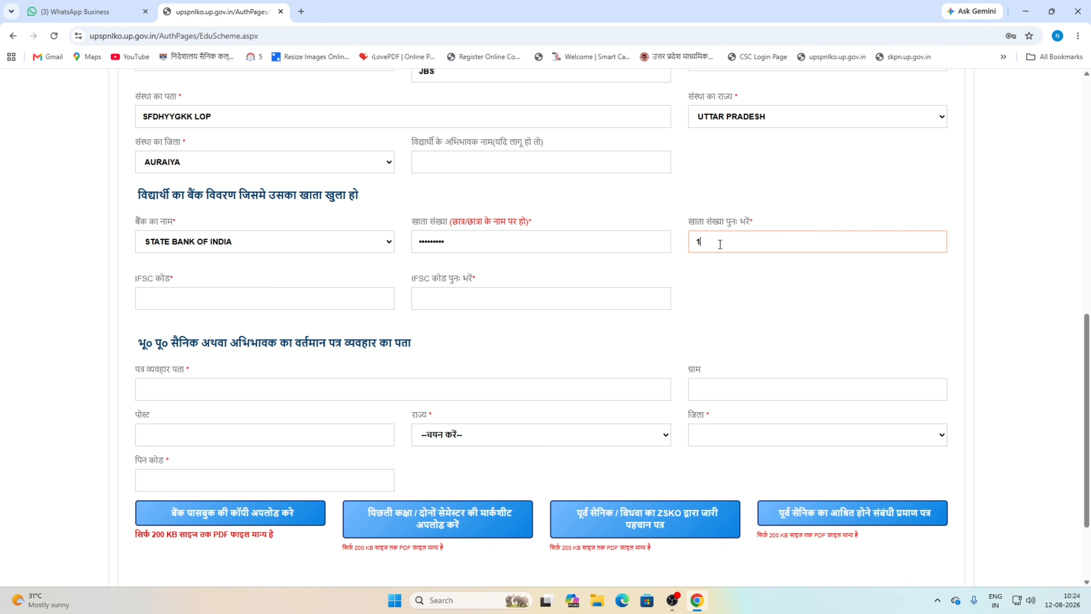
text(23456789)
- Enter IFSC code SBIN0000001 in both IFSC boxes
click(210, 301)
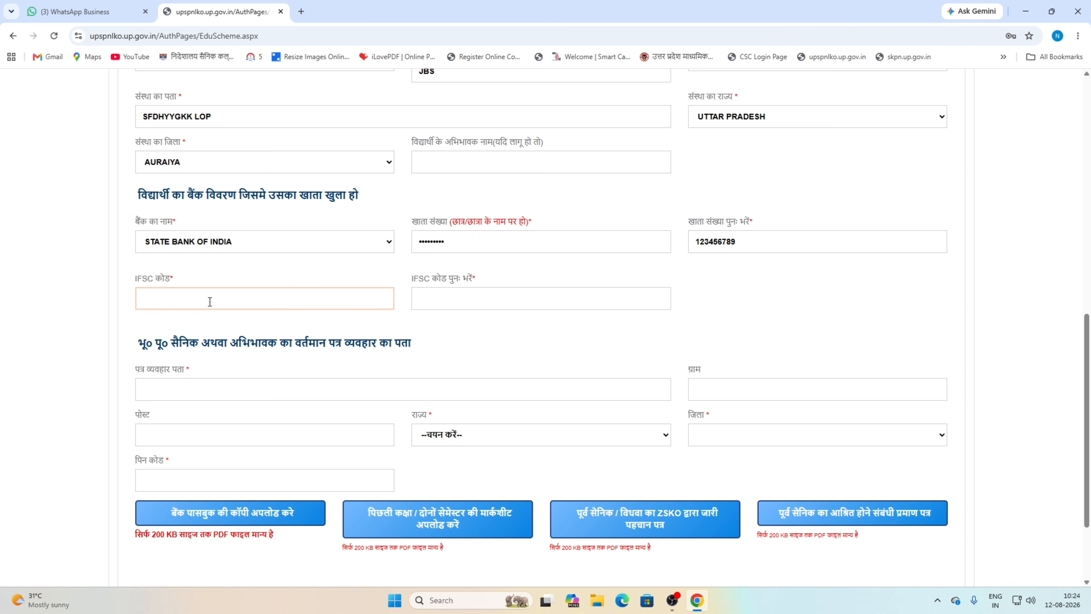
text(SBIN00000)
click(461, 297)
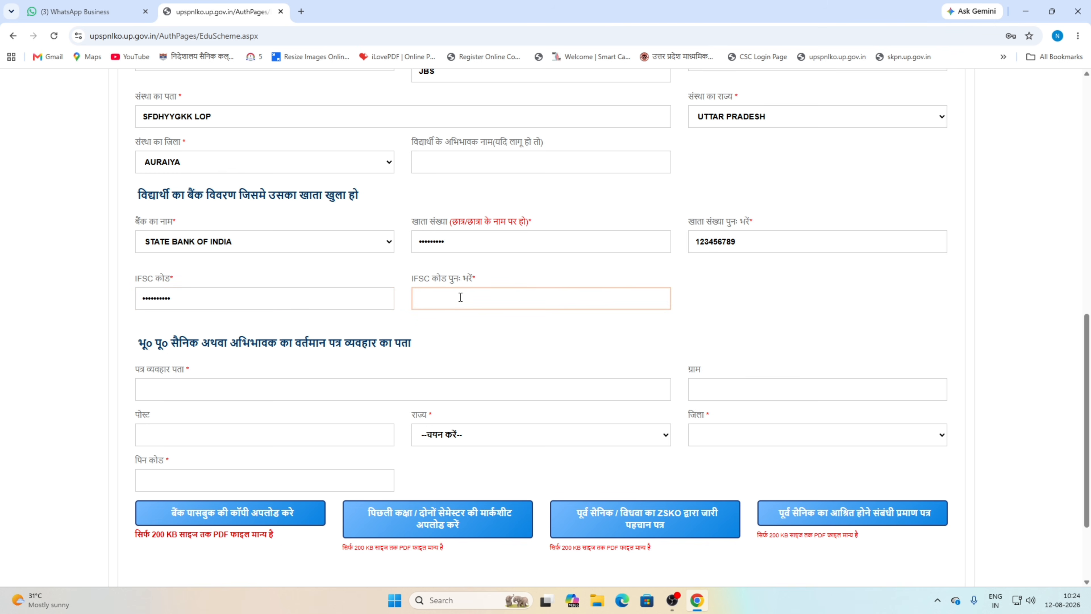
text(SBIN0000001)
click(459, 334)
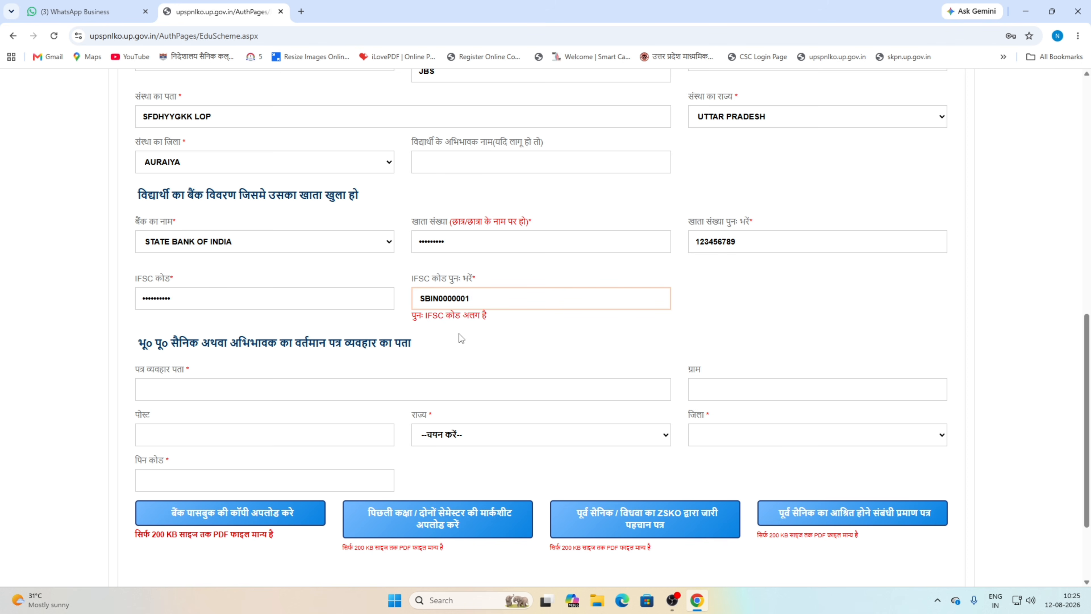
scroll(263, 335, down, 2)
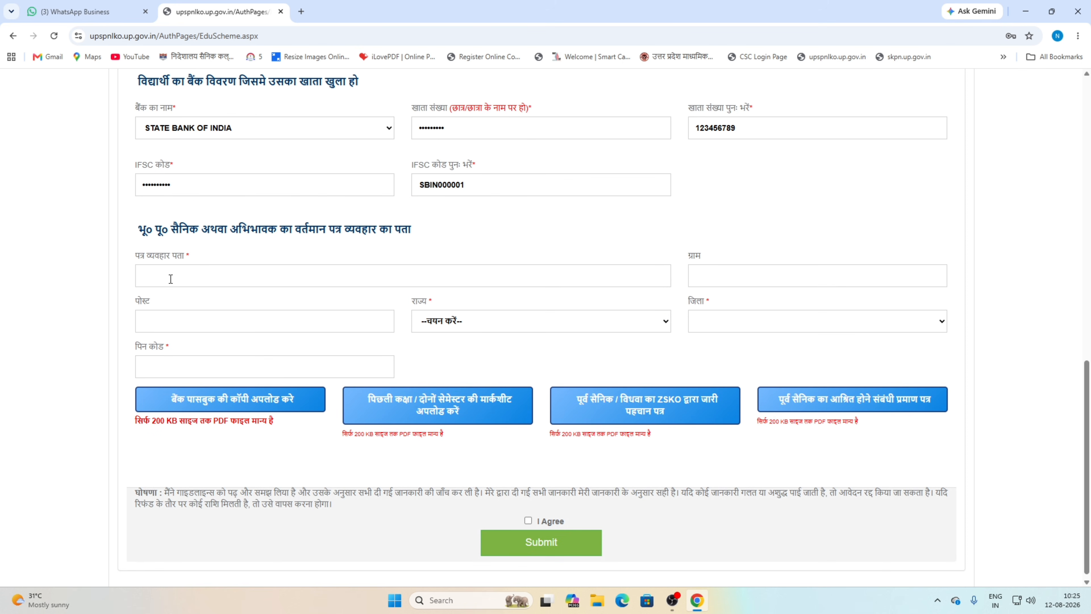
- Type the correspondence address and the post office name
click(170, 279)
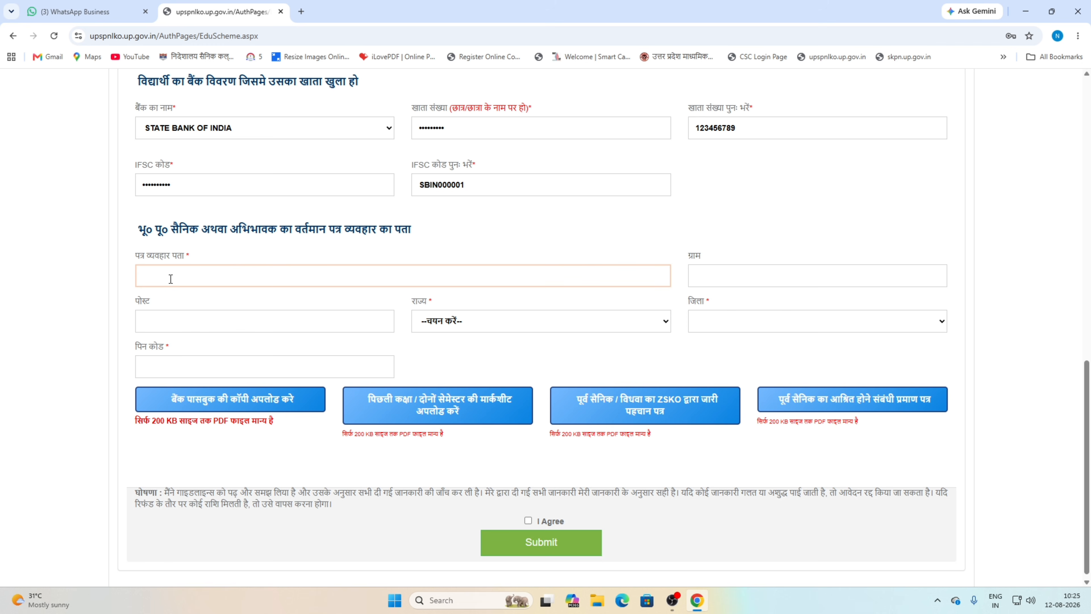
text(ZXCVBNB NMVBNBNM)
click(256, 329)
text(ZXCVBV)
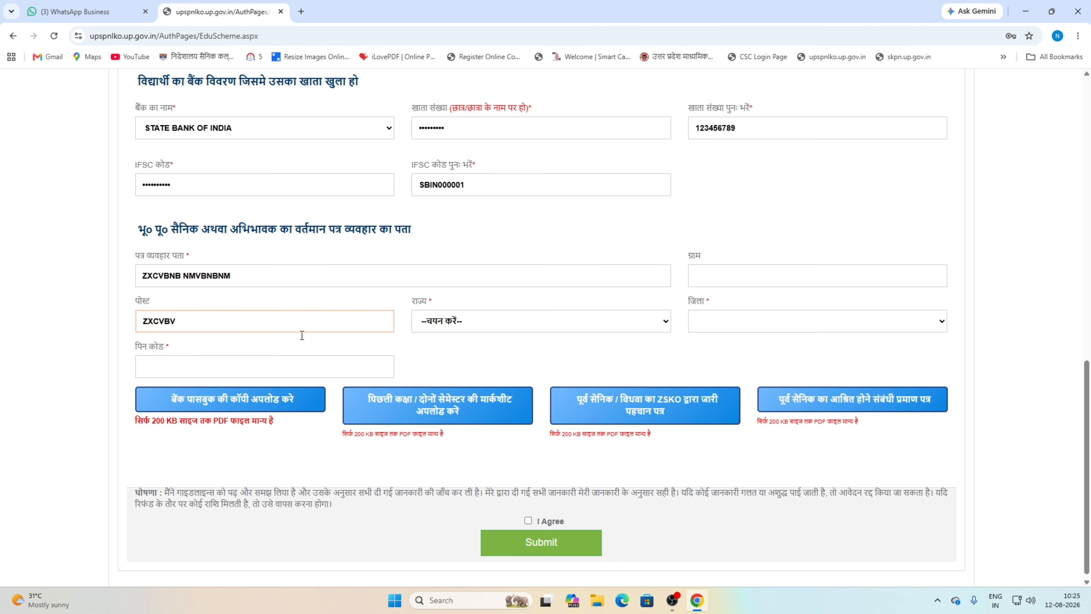
- Choose UTTAR PRADESH and AURAIYA as state and district, then enter the PIN code
click(462, 321)
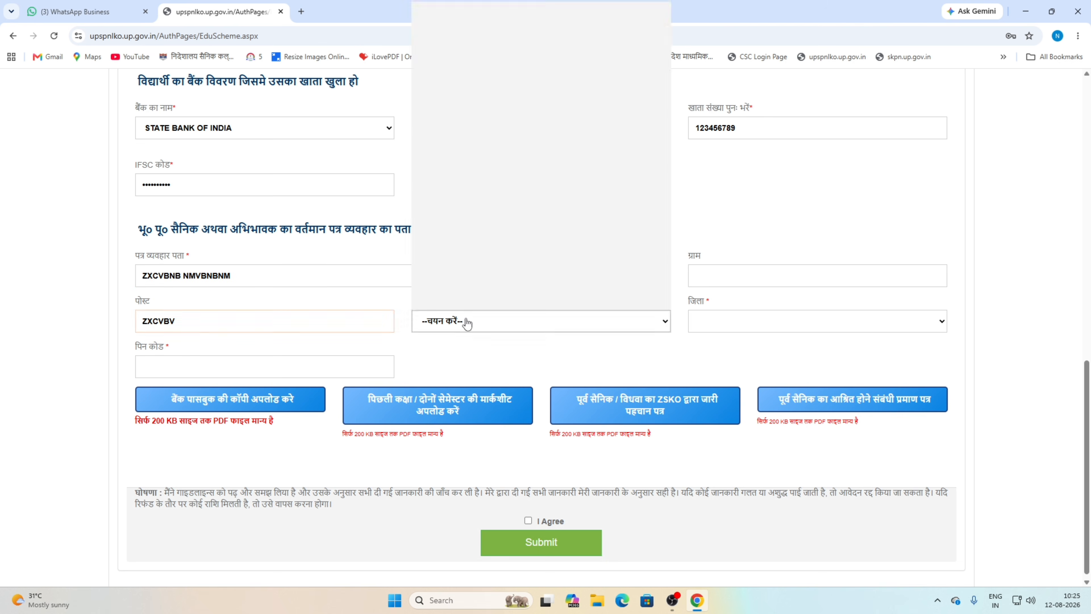
scroll(540, 137, down, 5)
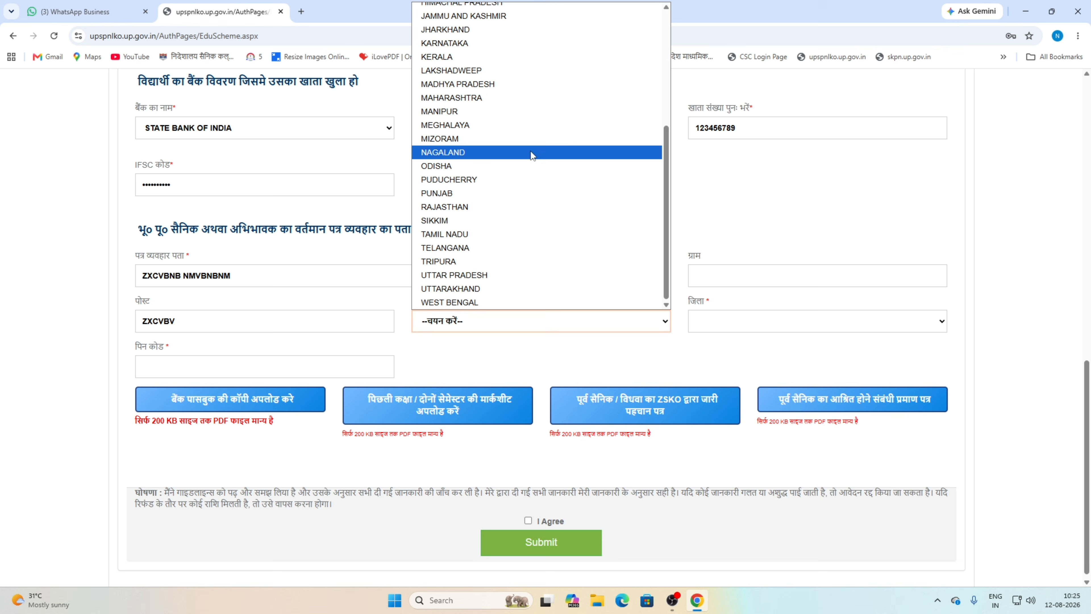
click(505, 275)
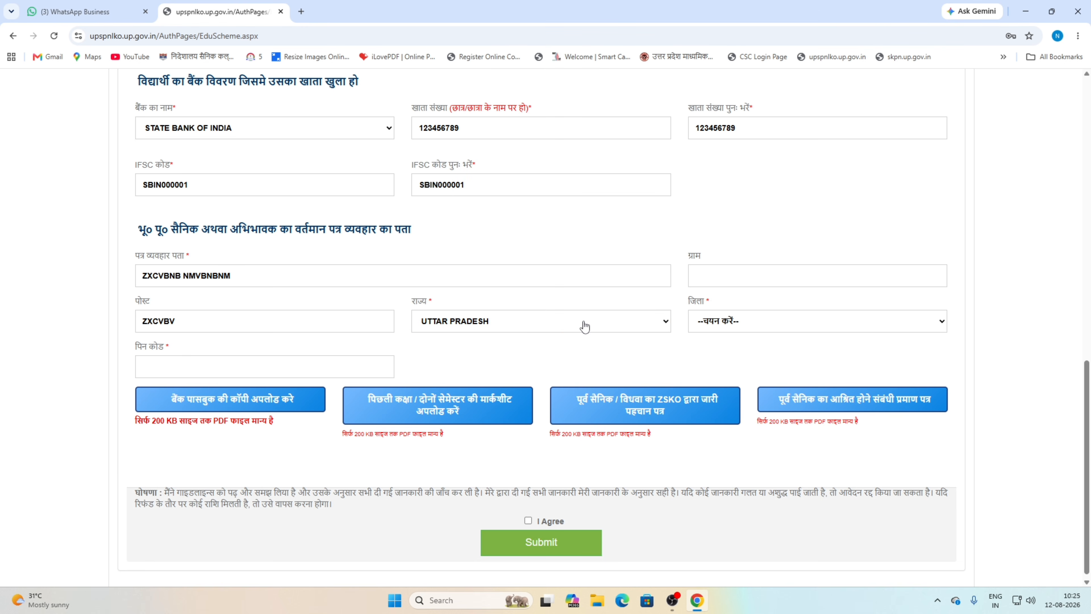
click(746, 325)
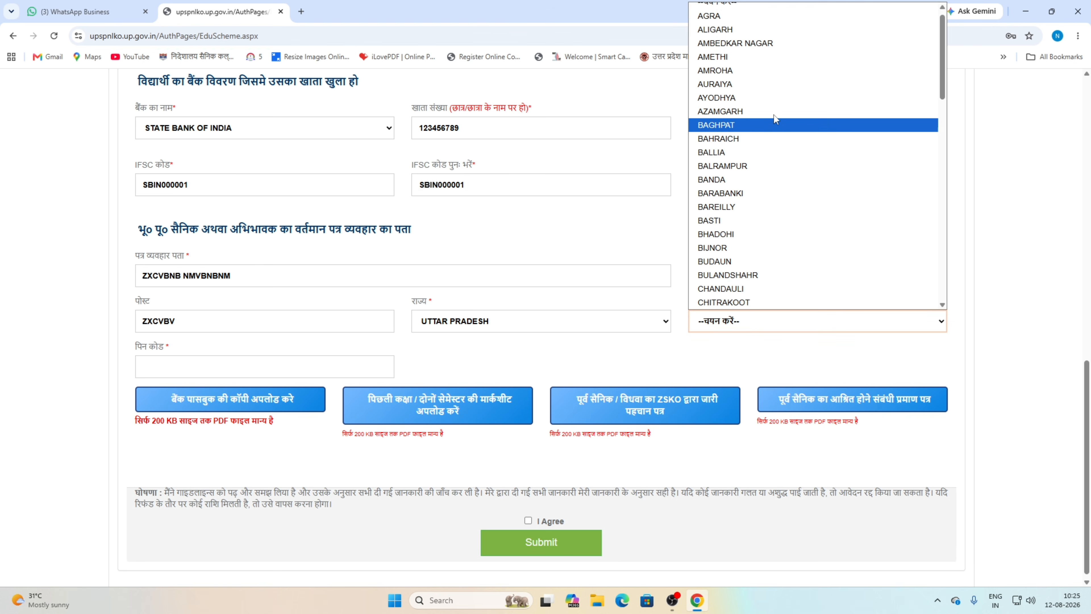
click(764, 92)
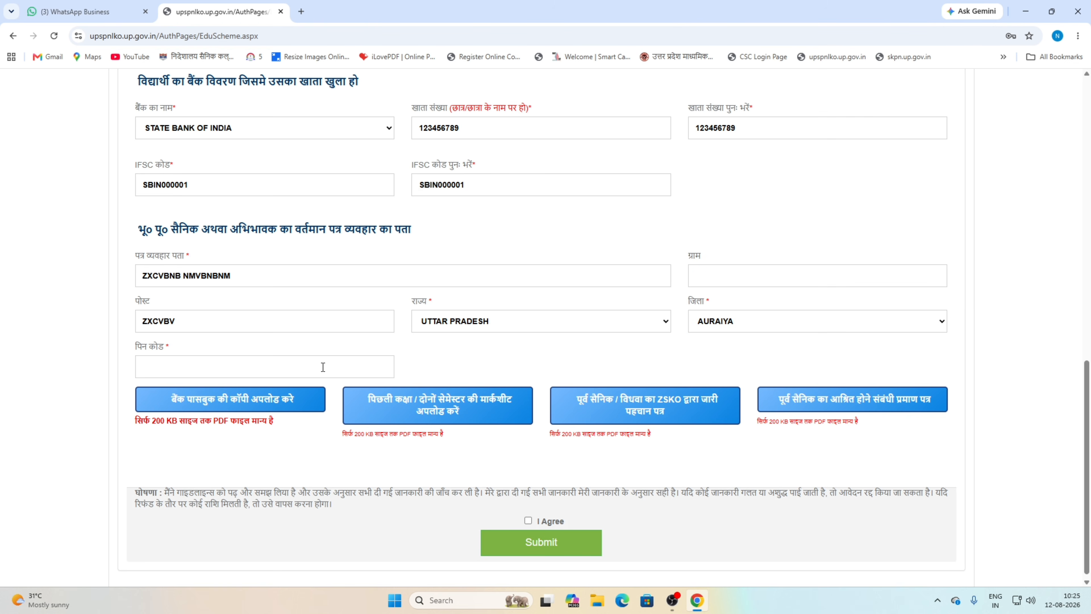
click(209, 369)
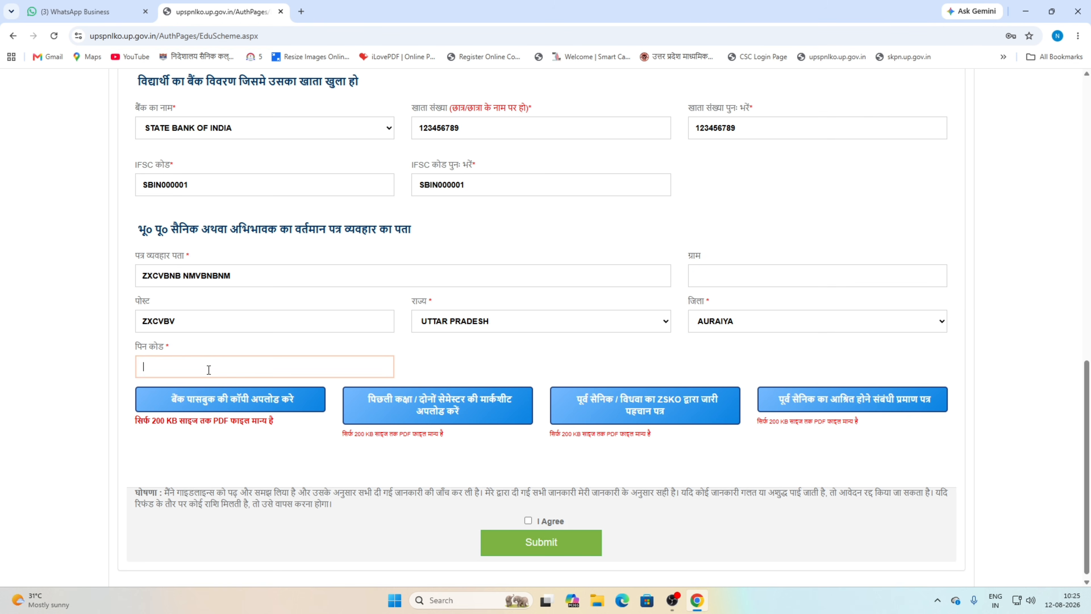
text(000000)
key(Tab)
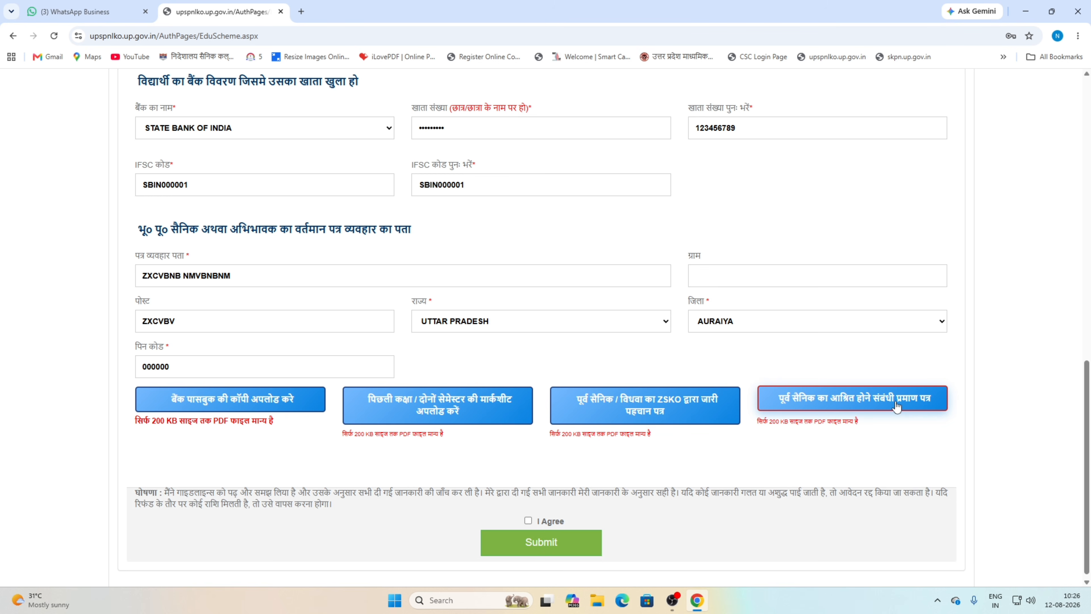
- Scroll past the uploaded document PDFs and tick the I Agree declaration
scroll(777, 429, down, 1)
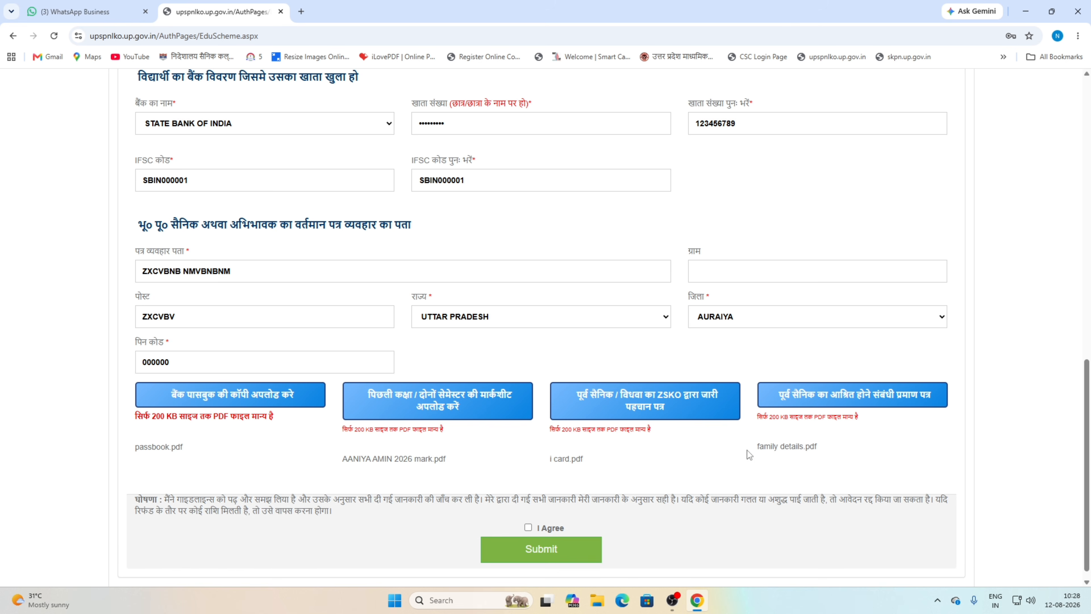
scroll(567, 508, down, 1)
click(528, 516)
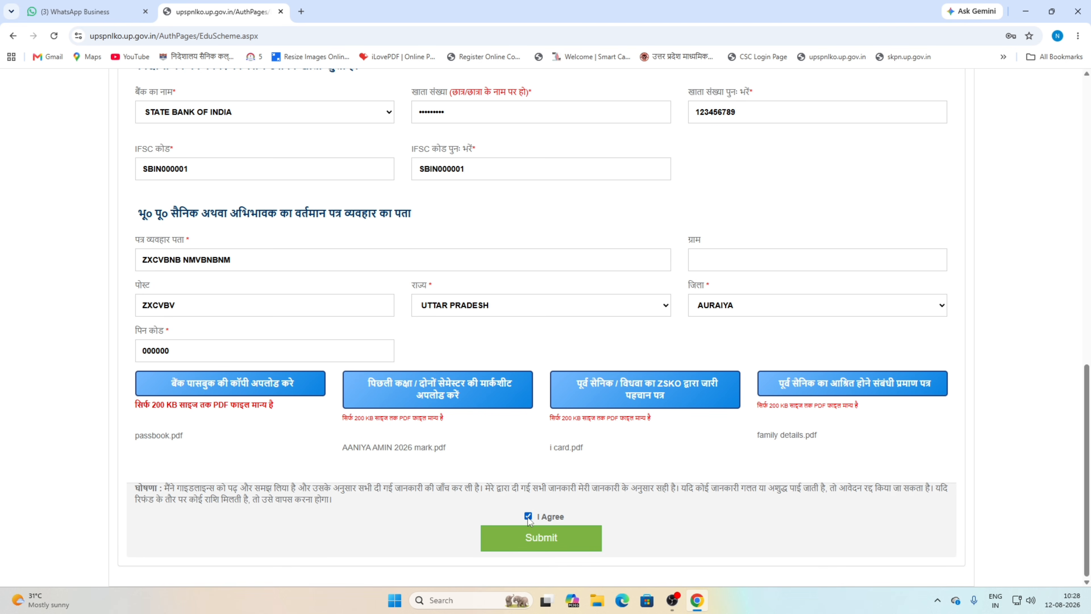
- Submit the application and confirm with OK in the पुष्टि करें dialog
click(544, 539)
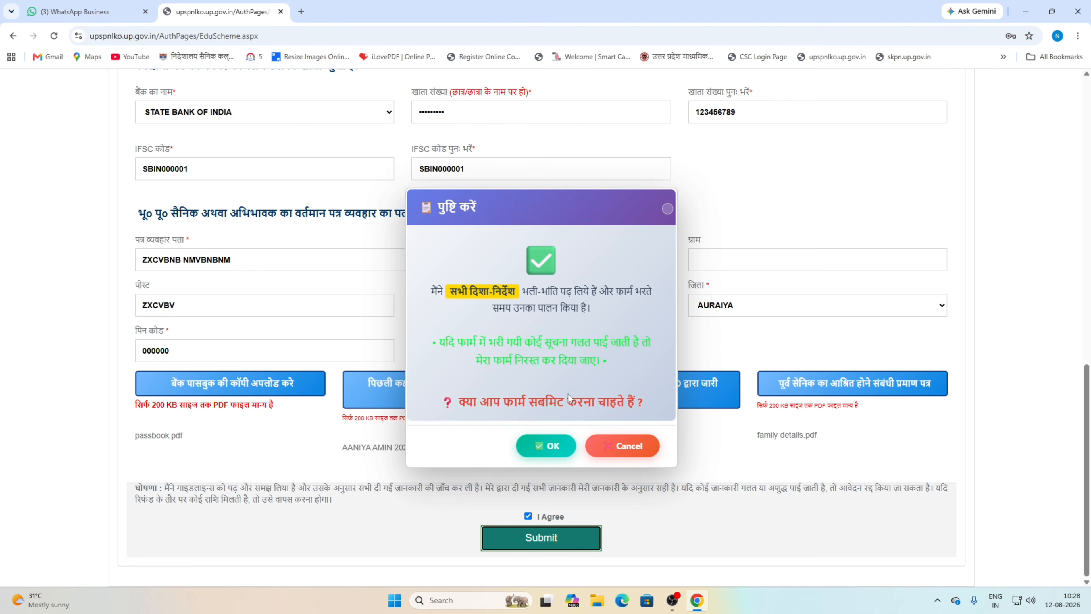
click(555, 455)
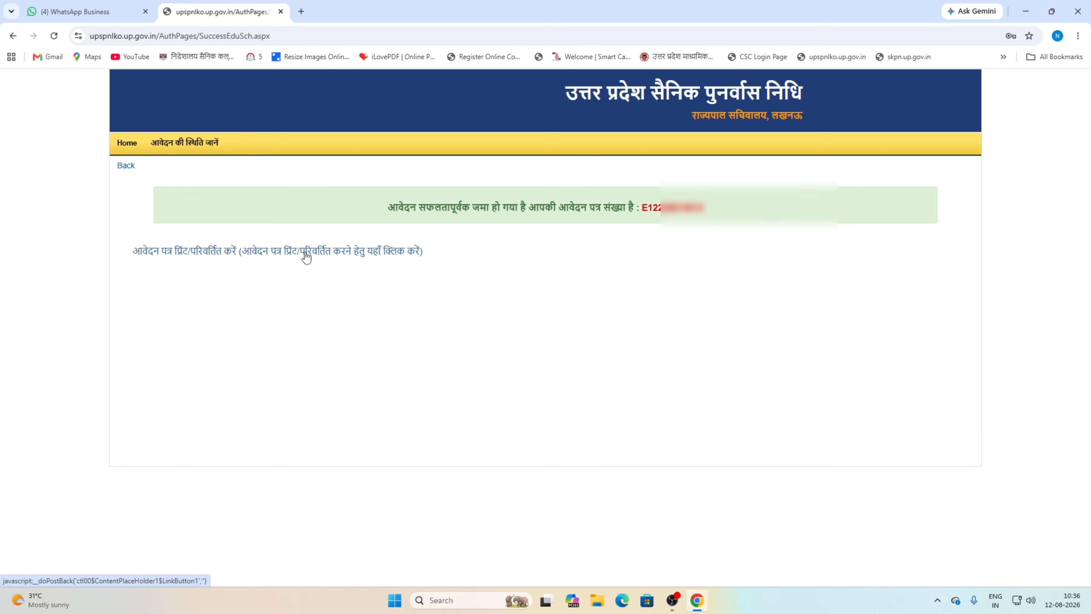
- Open आवेदन पत्र प्रिंट/परिवर्तित करें to view the printable application form
click(325, 255)
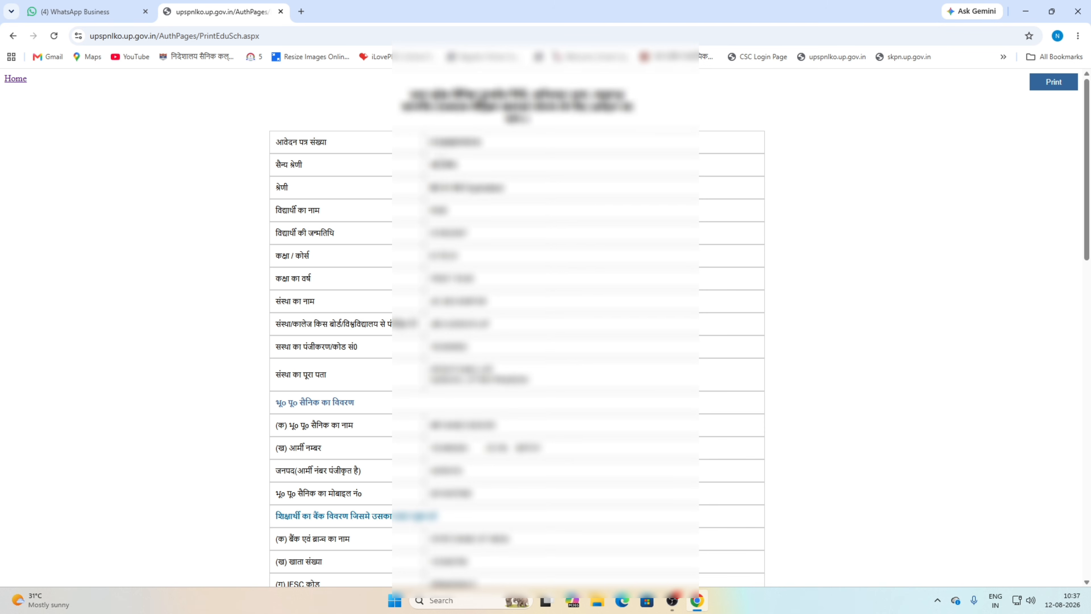
scroll(441, 160, down, 8)
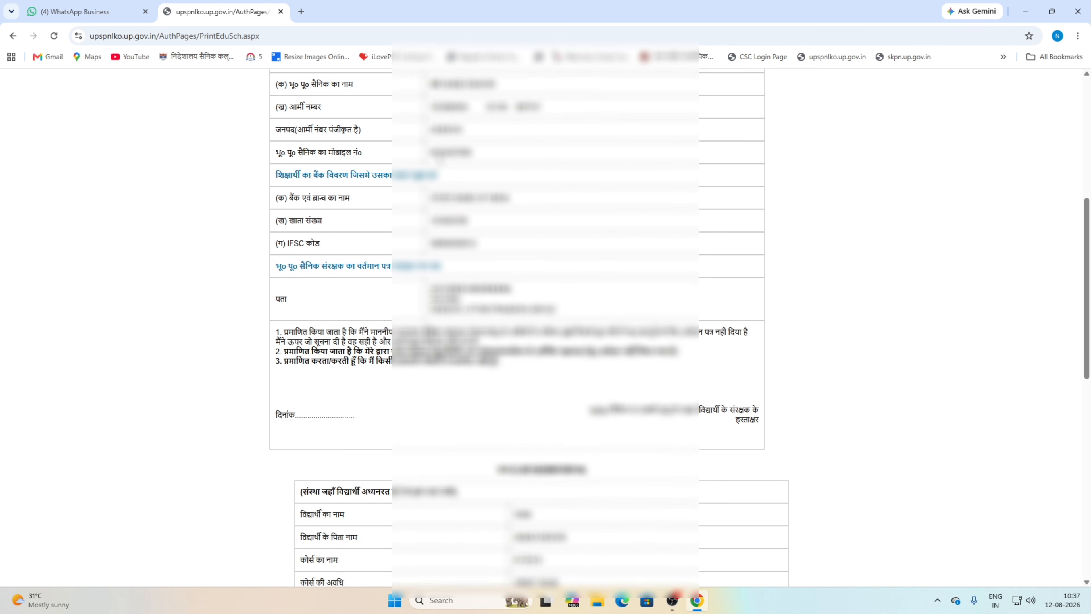
scroll(442, 158, down, 4)
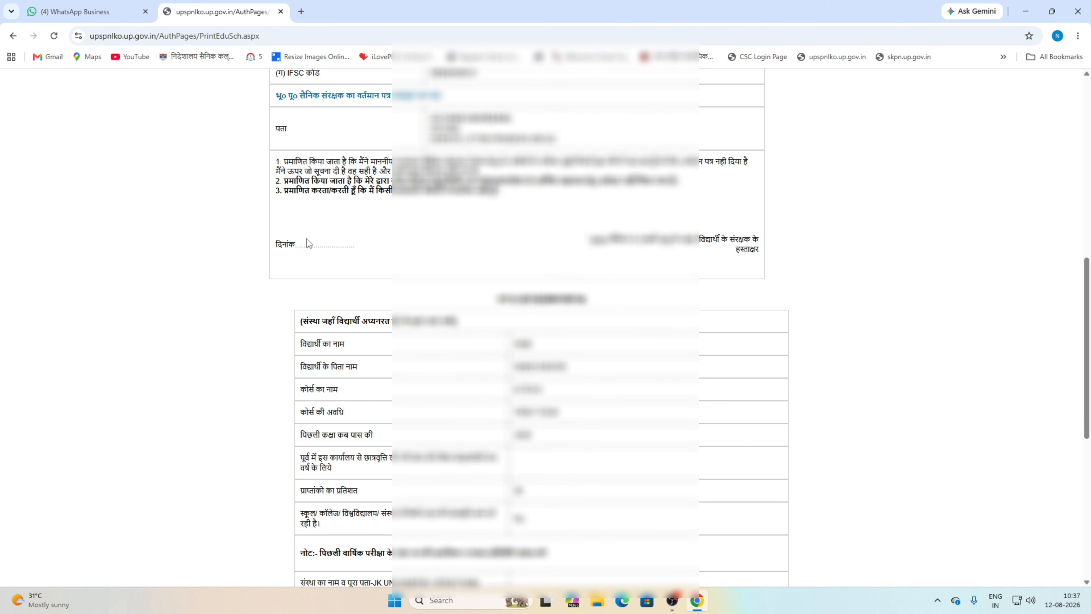
scroll(307, 236, down, 8)
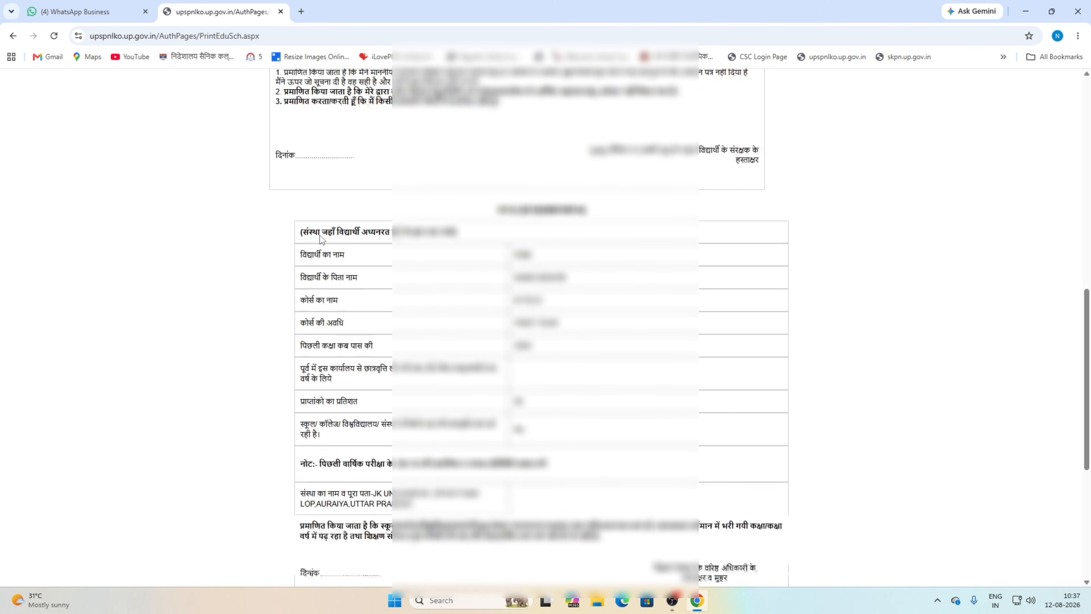
scroll(328, 229, down, 1)
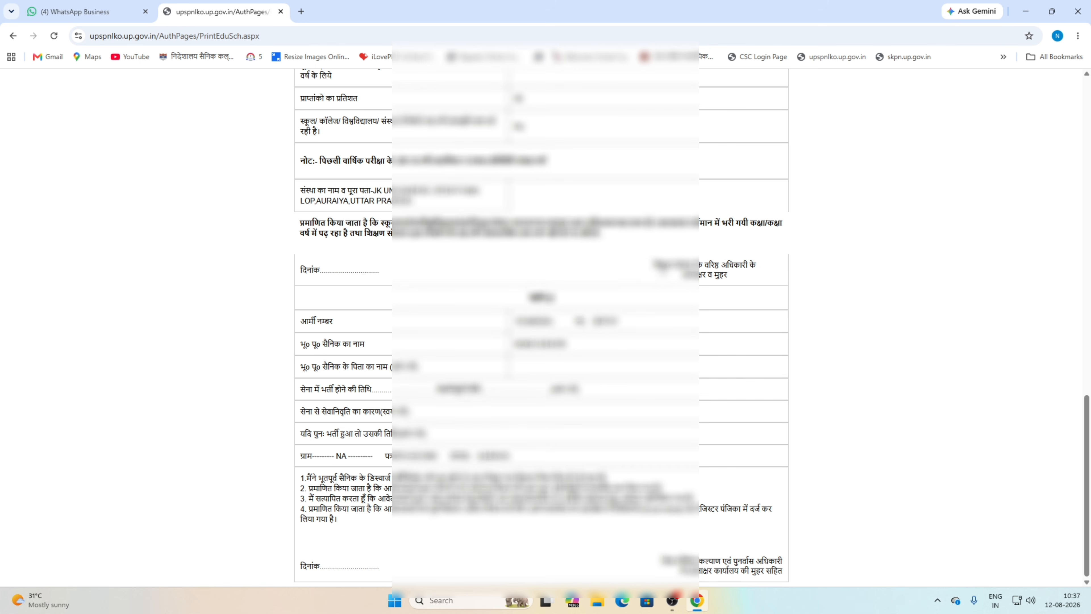